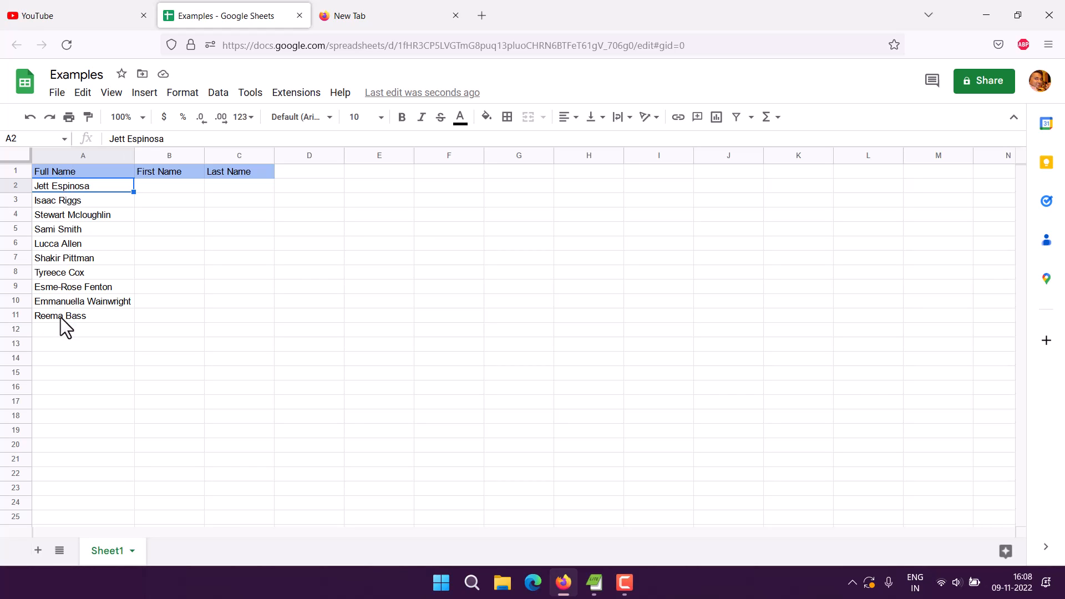
click(147, 189)
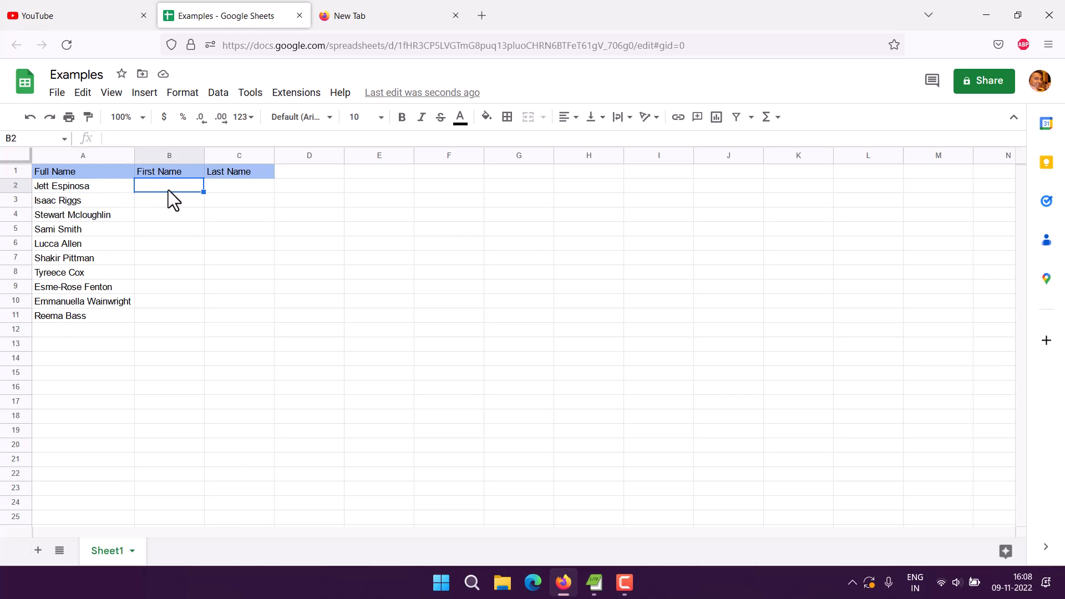
click(239, 185)
click(191, 185)
click(227, 187)
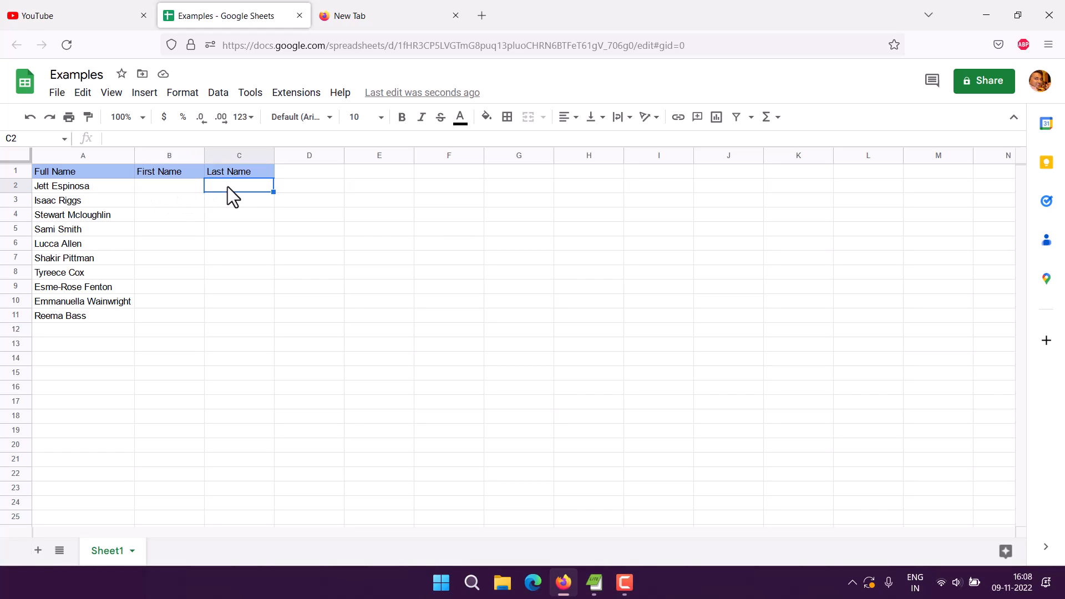
Step: Enter the formula =SPLIT(A2," ") in cell B2 to separate the first full name at the space
click(169, 190)
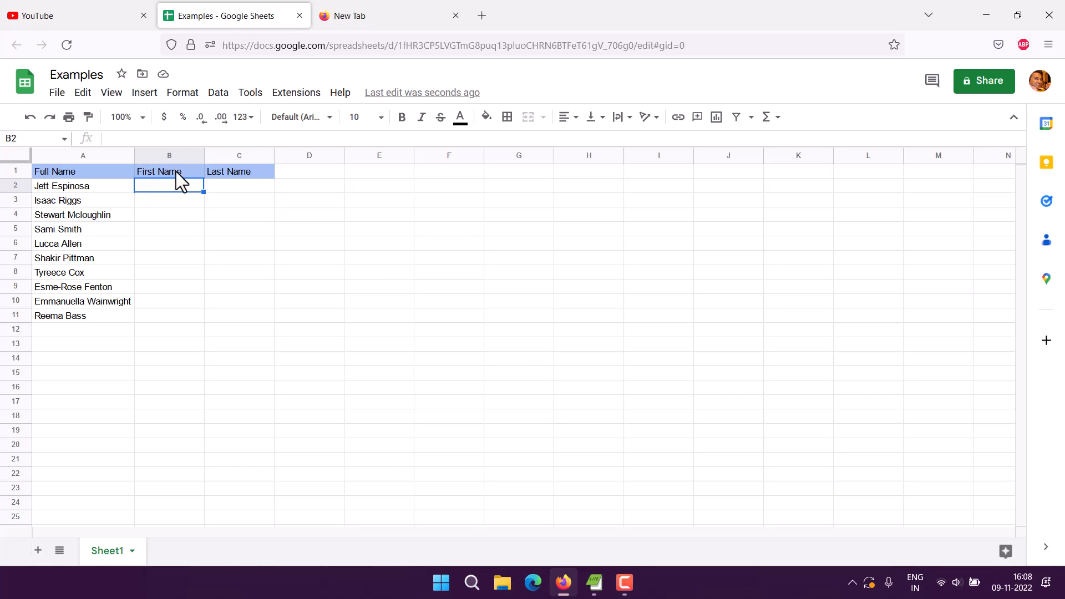
click(129, 139)
text(=)
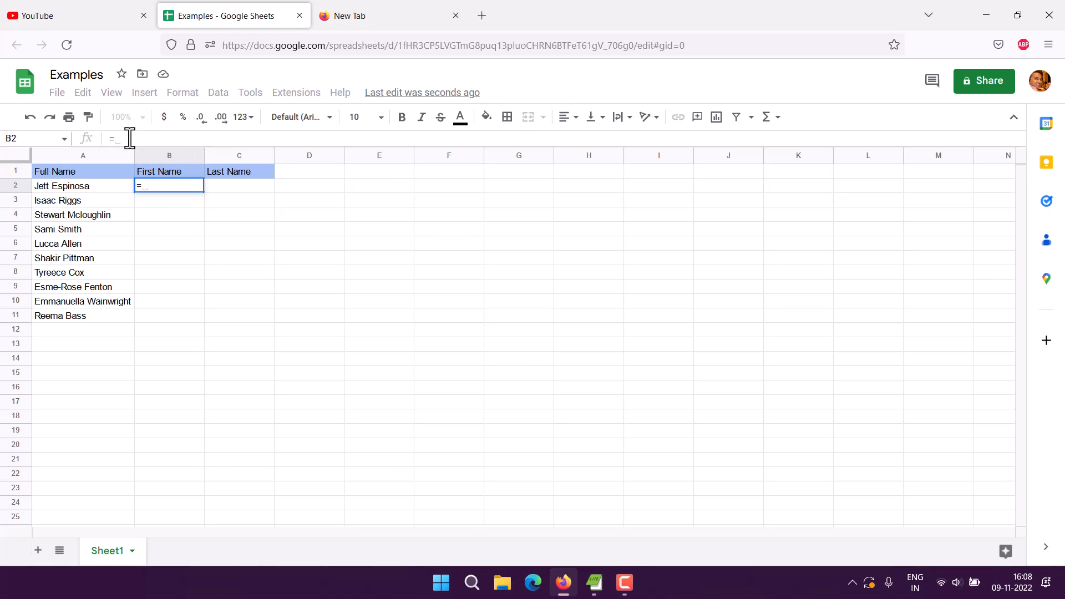
text(SPLIT)
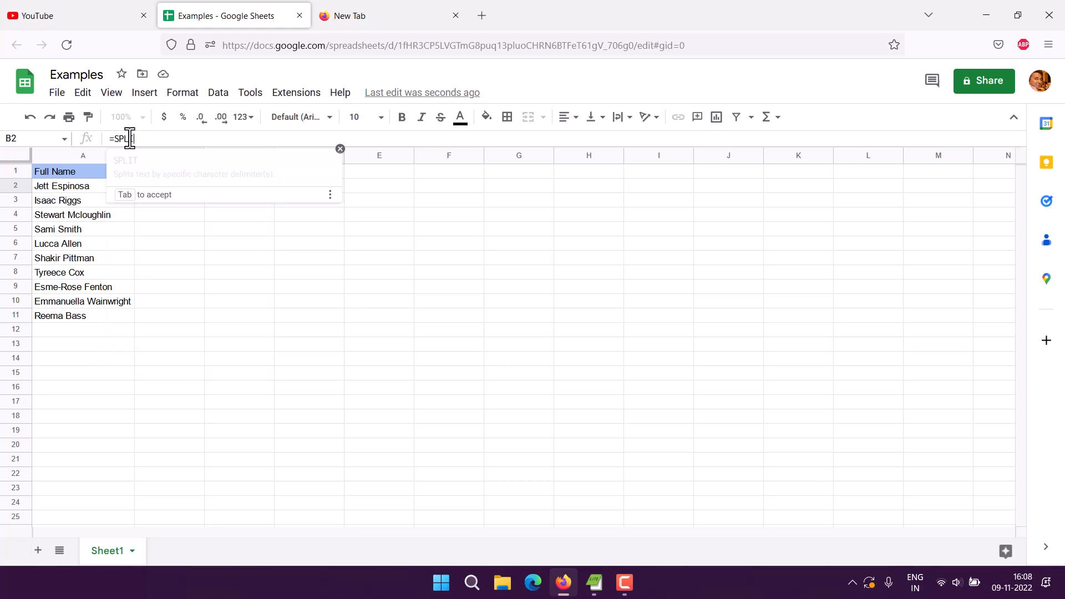
text(()
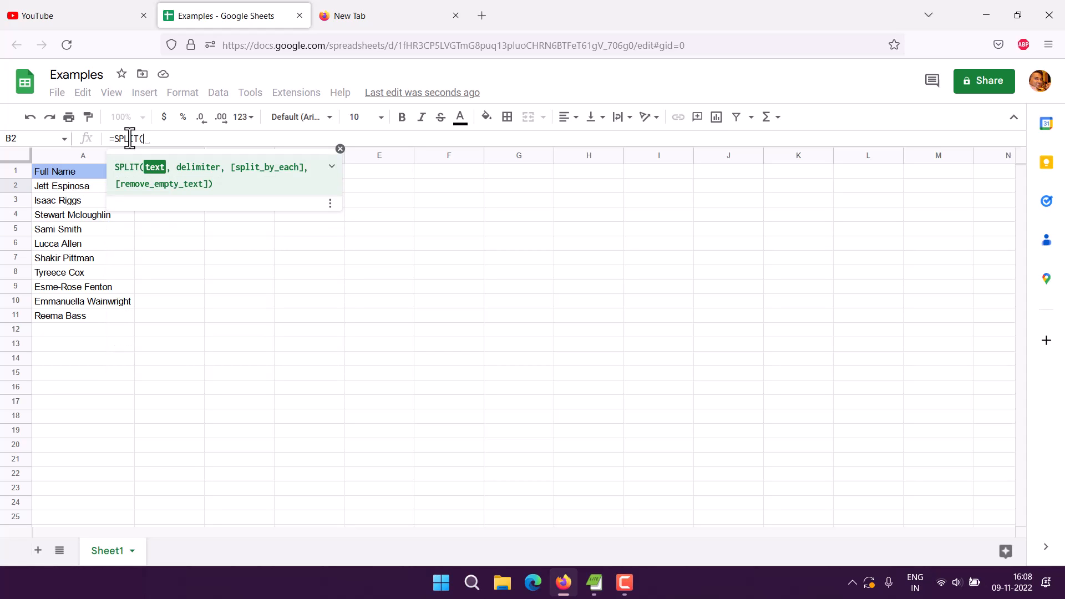
text(A)
key(BackSpace)
text(A)
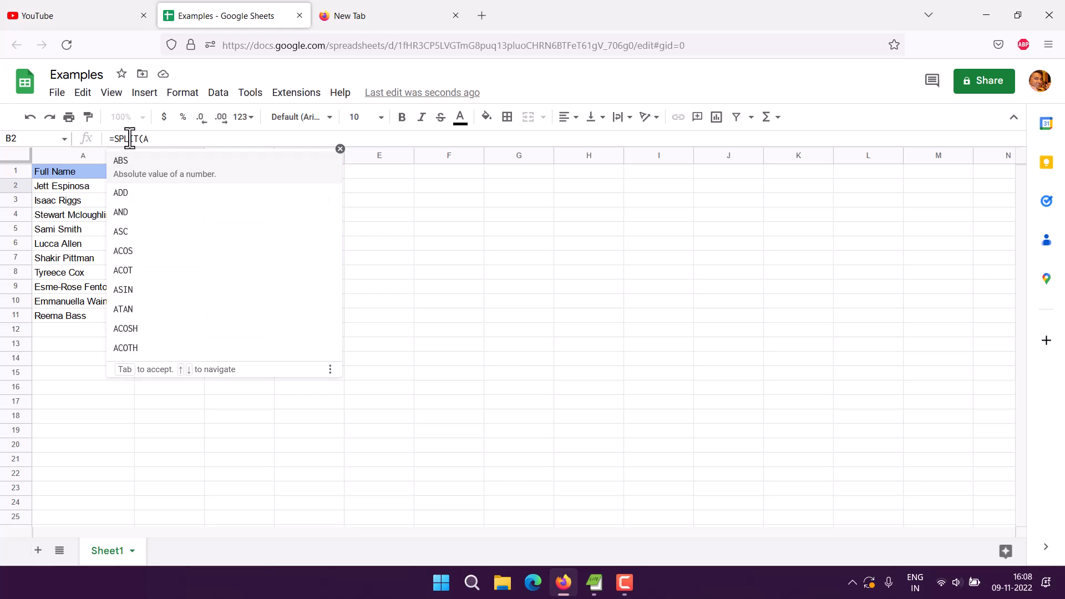
text(2,)
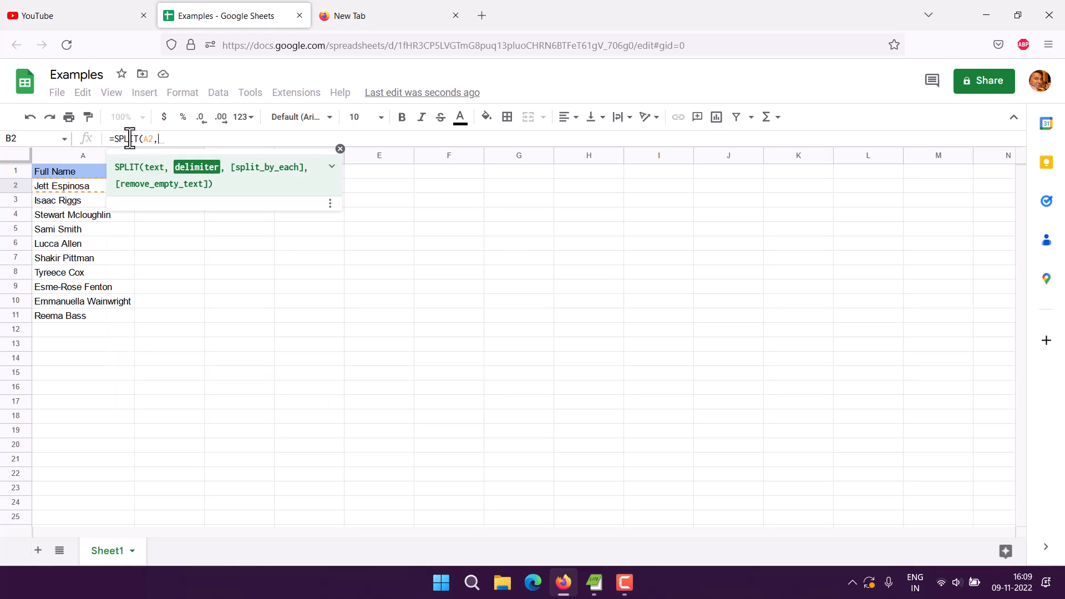
text(" ")
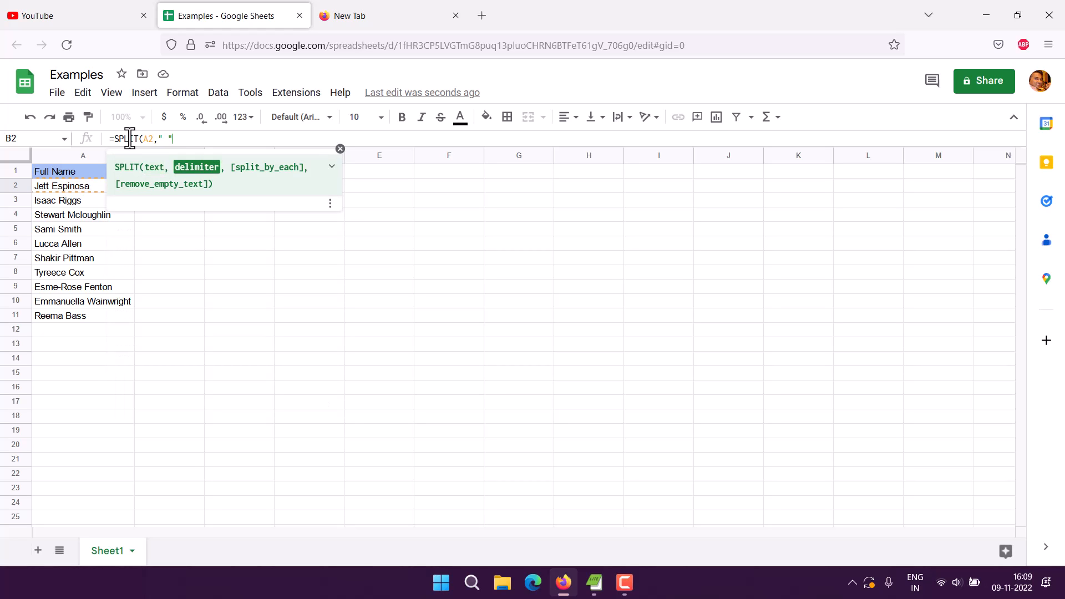
text( "))
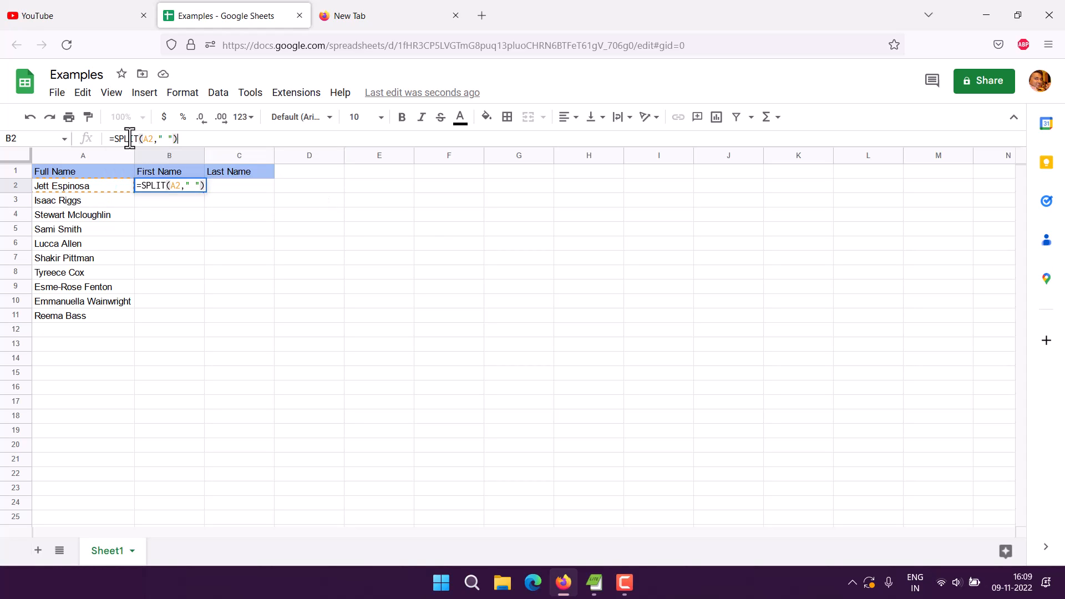
key(Return)
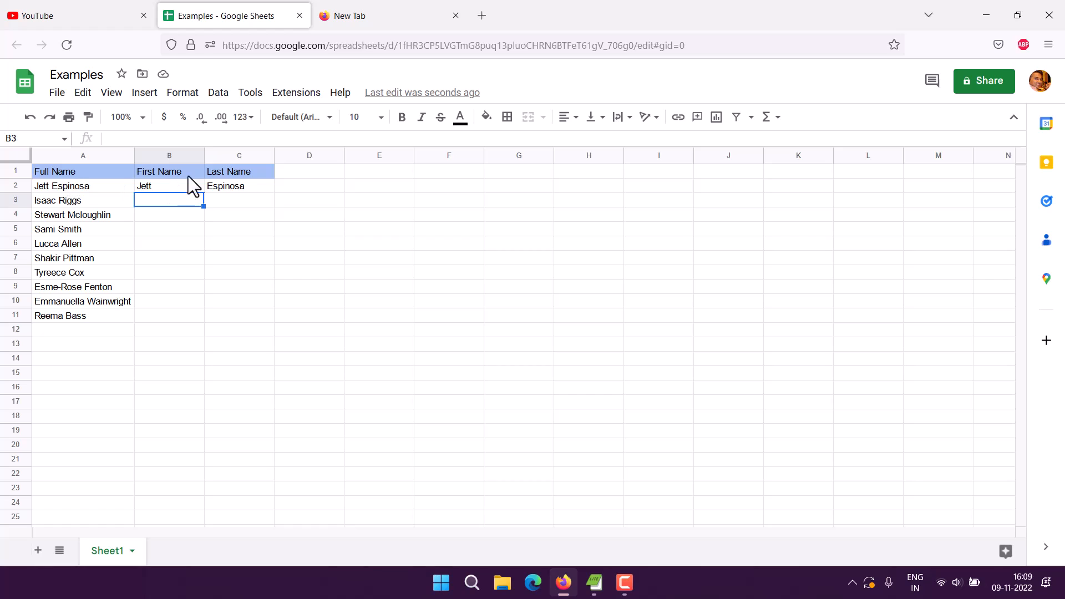
Step: Clear the SPLIT formula from cell B2
click(67, 190)
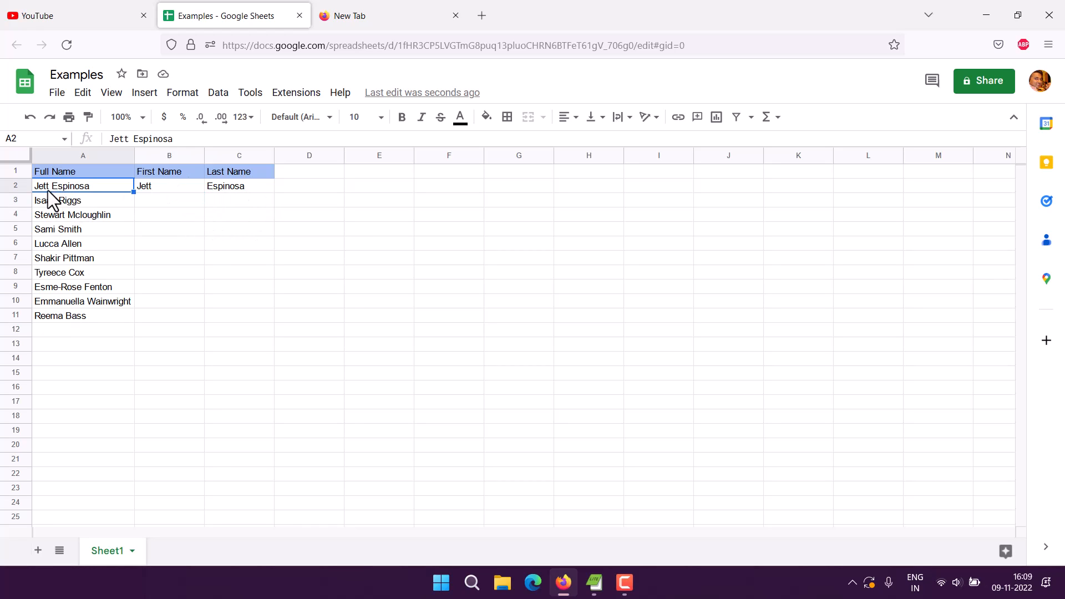
click(175, 243)
drag(240, 202, 168, 187)
click(161, 187)
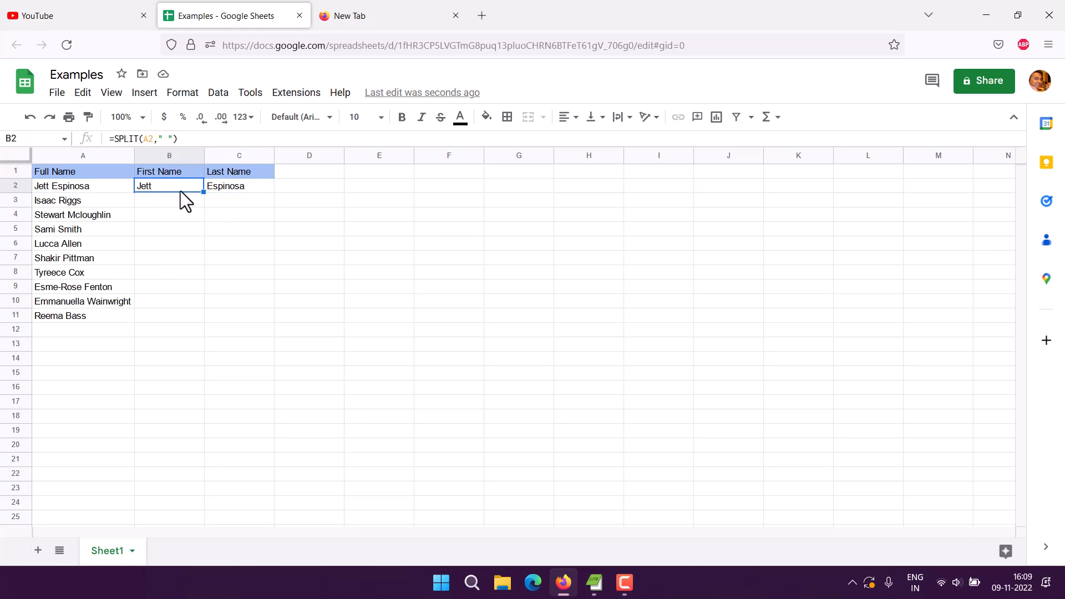
key(Delete)
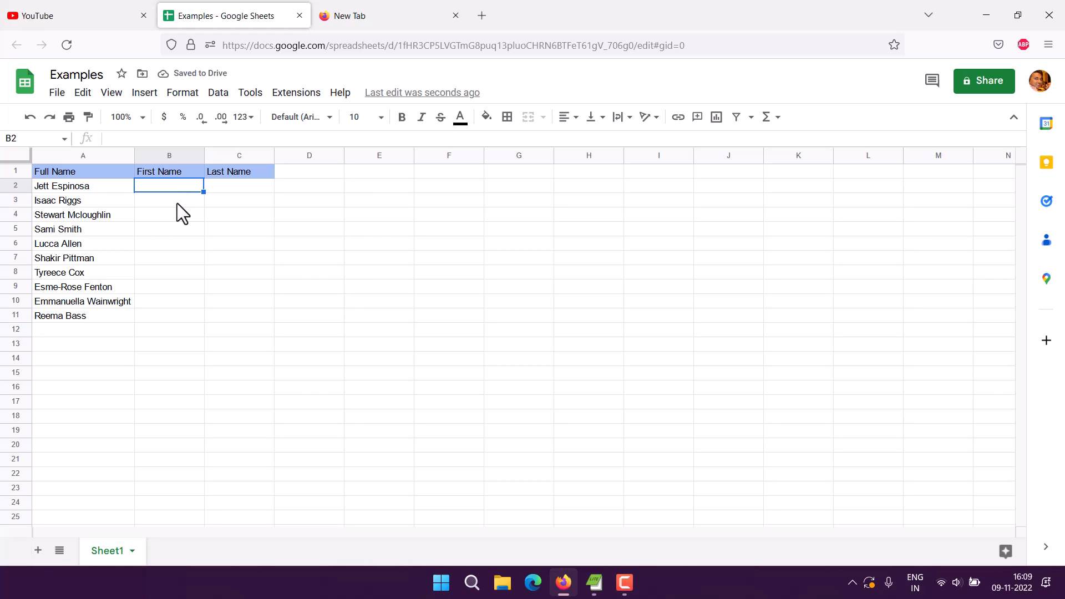
Step: Try splitting the text of cell A2 into columns with Space as the separator, and undo the split
click(99, 185)
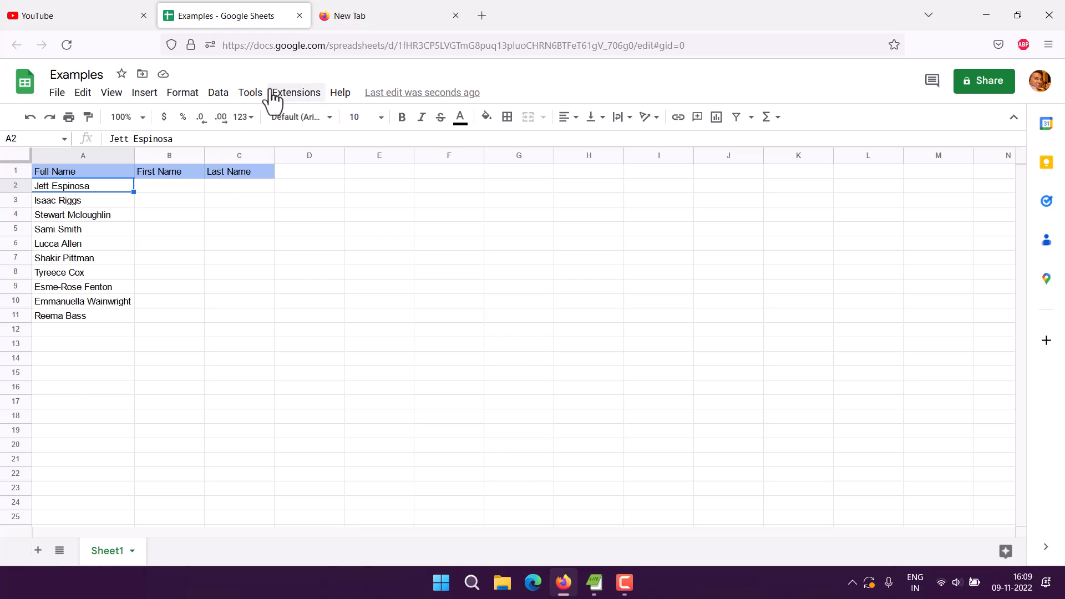
click(218, 92)
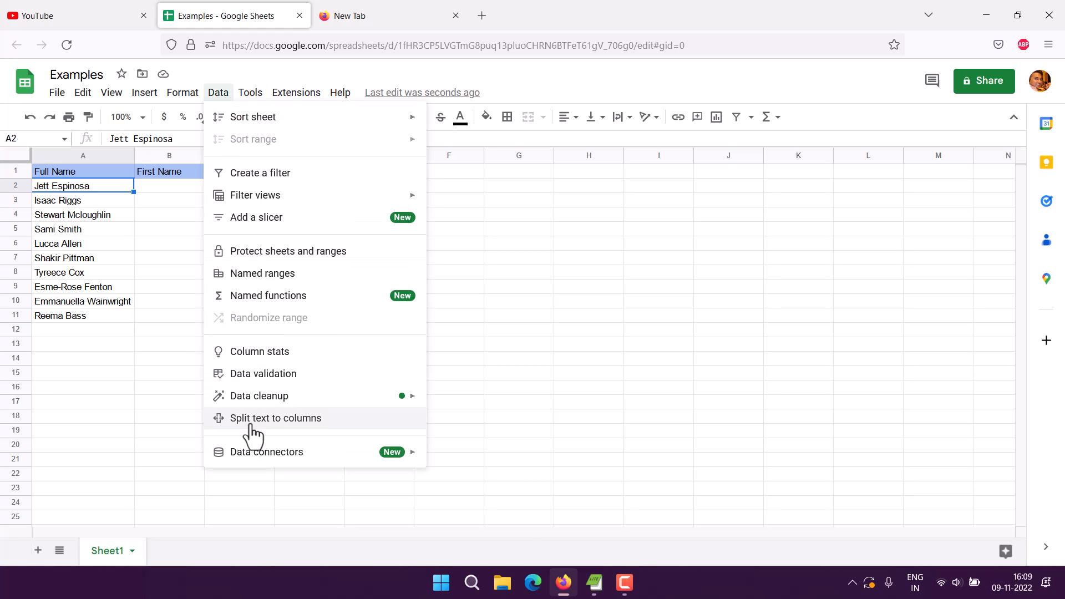
click(373, 419)
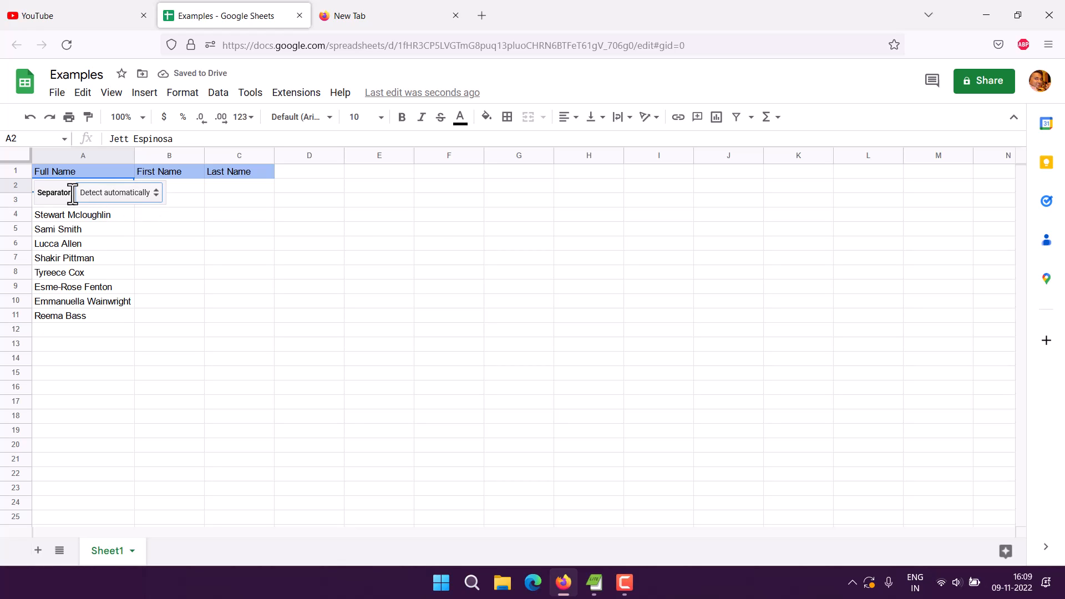
click(101, 194)
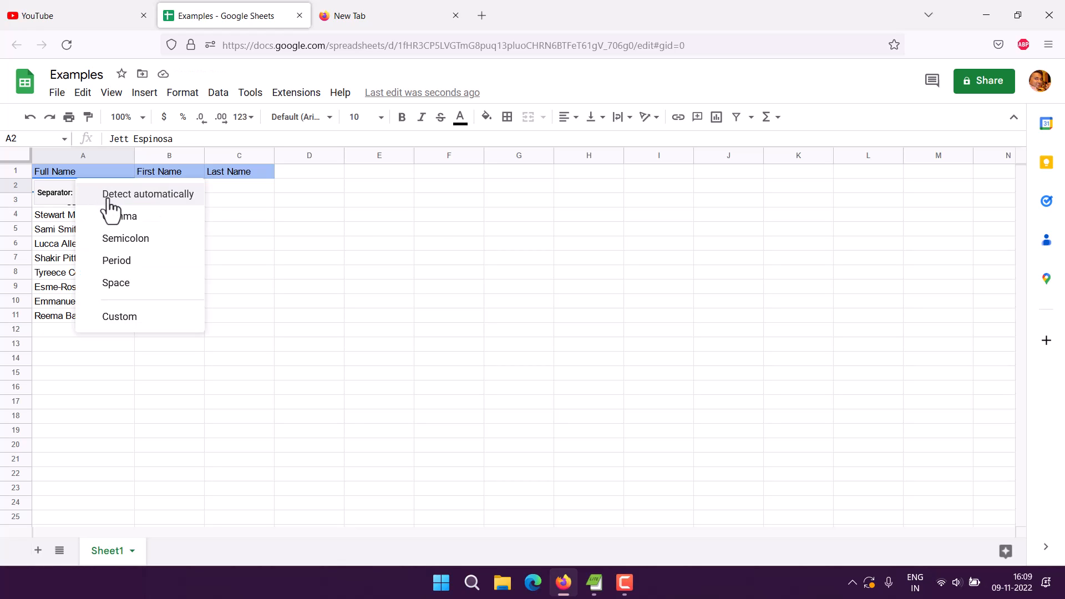
click(131, 284)
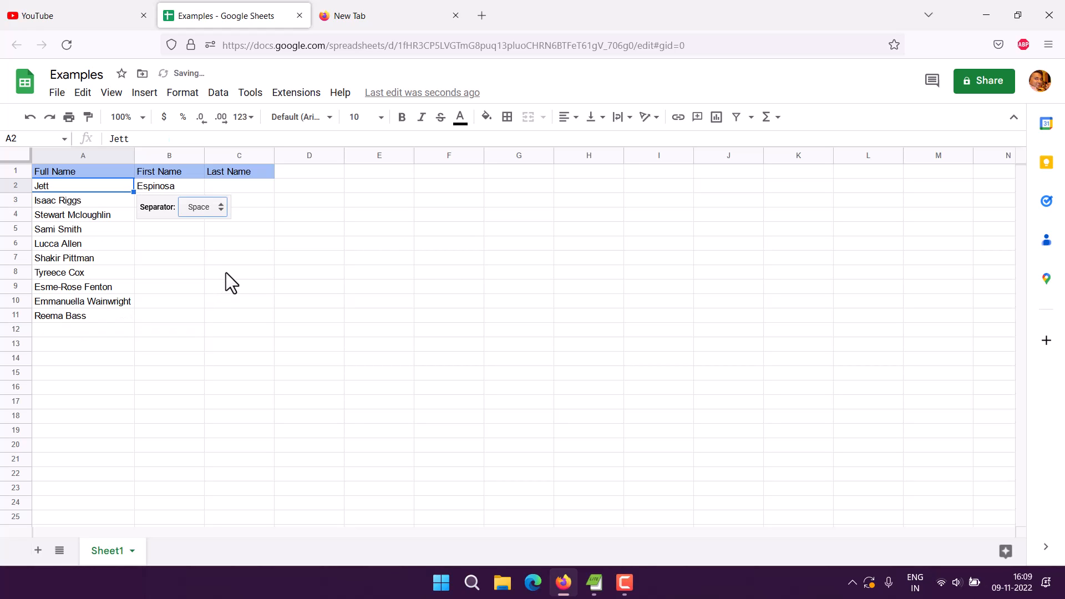
click(113, 204)
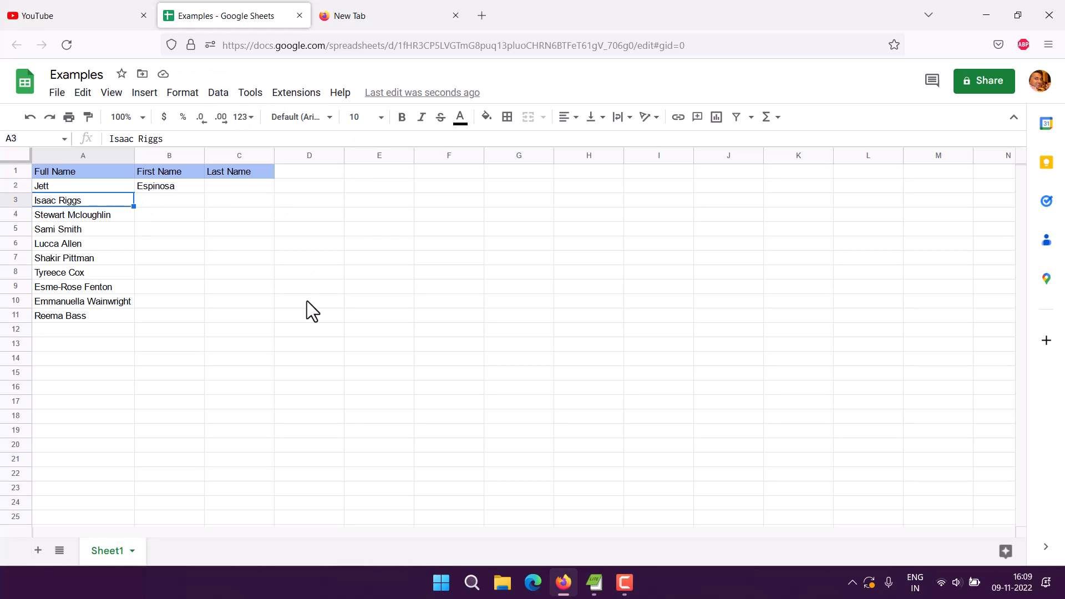
key(ctrl+z)
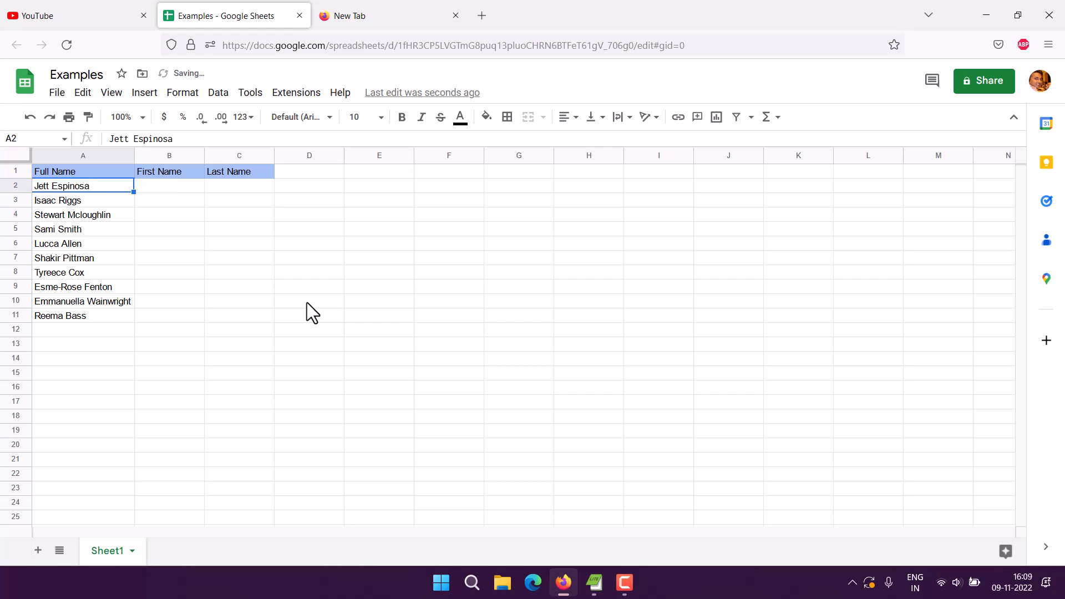
Step: Try splitting all full names in A2:A11 into columns with Space as the separator, and undo the split
click(102, 200)
drag(97, 188, 115, 319)
click(218, 93)
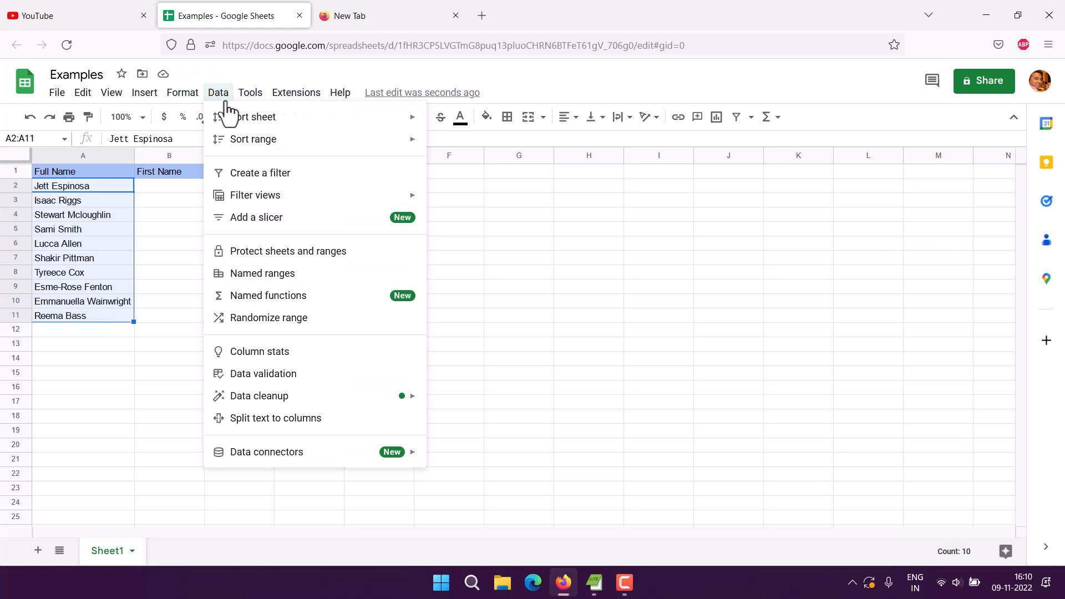
click(253, 422)
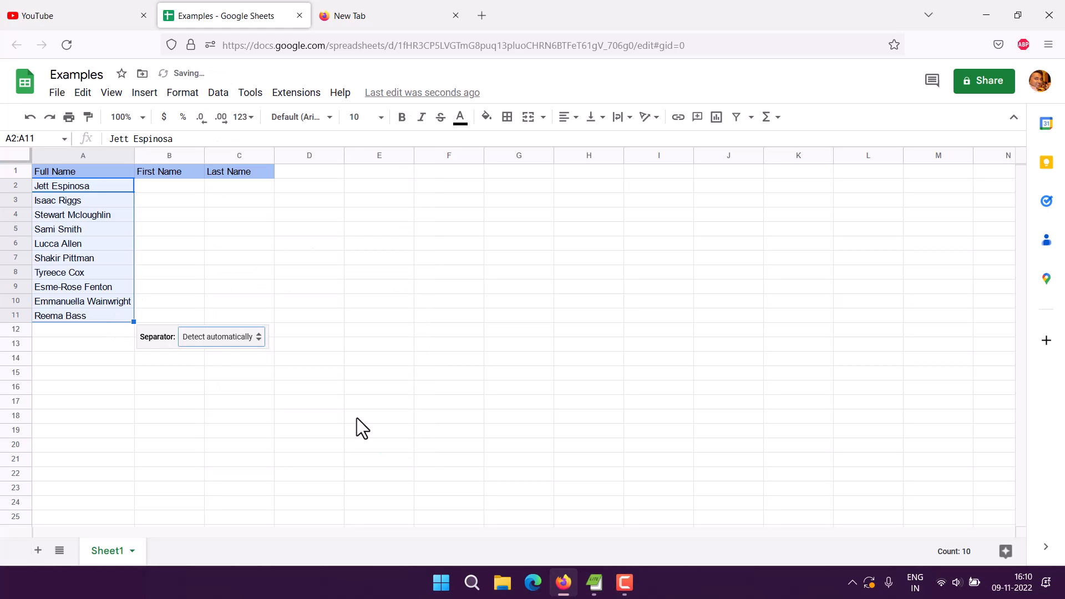
click(222, 340)
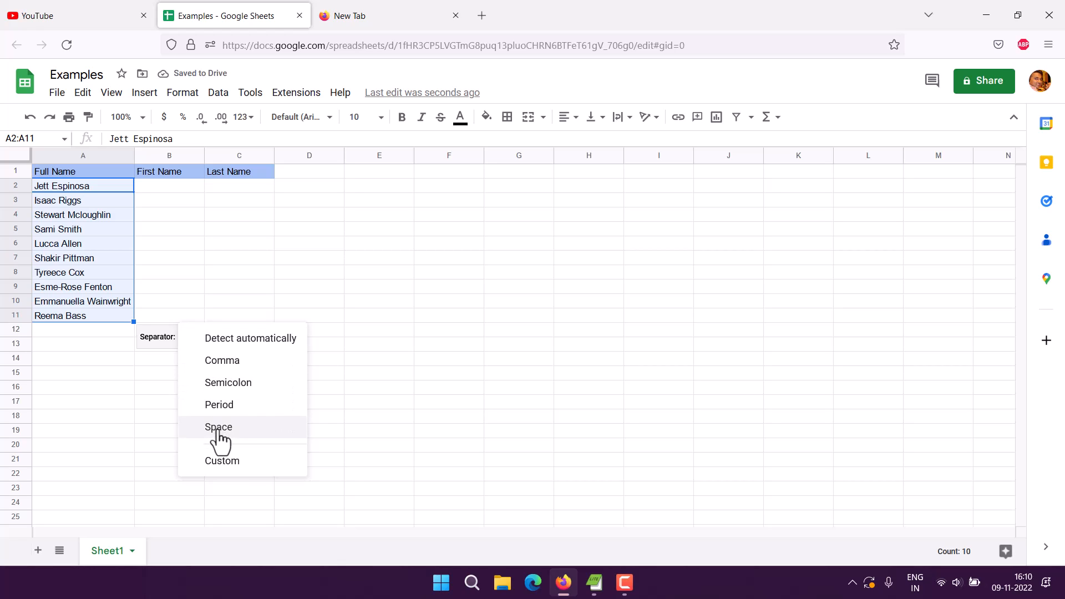
click(260, 429)
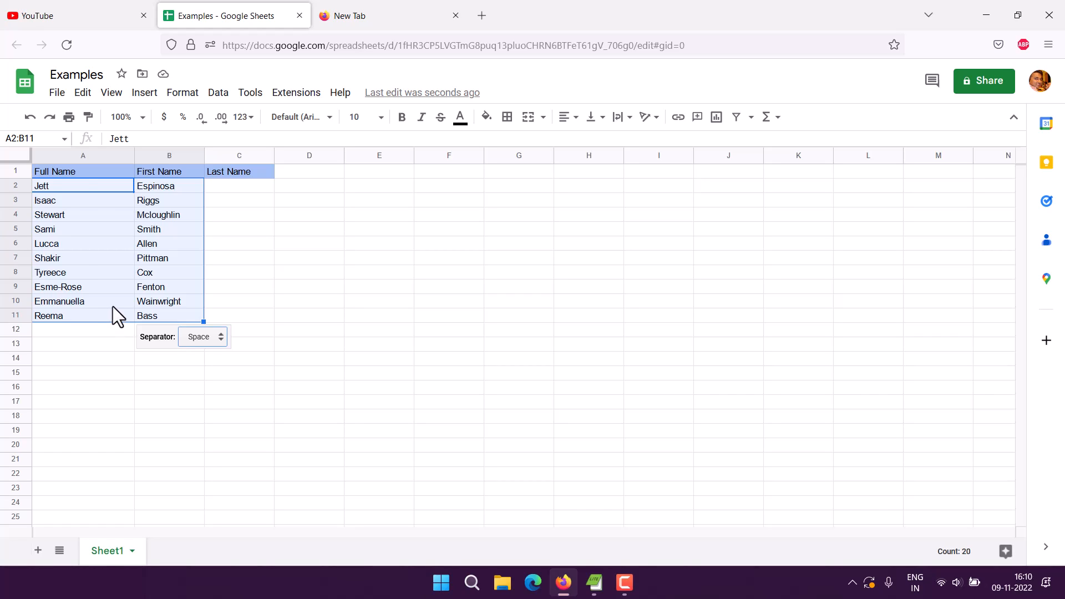
key(ctrl+z)
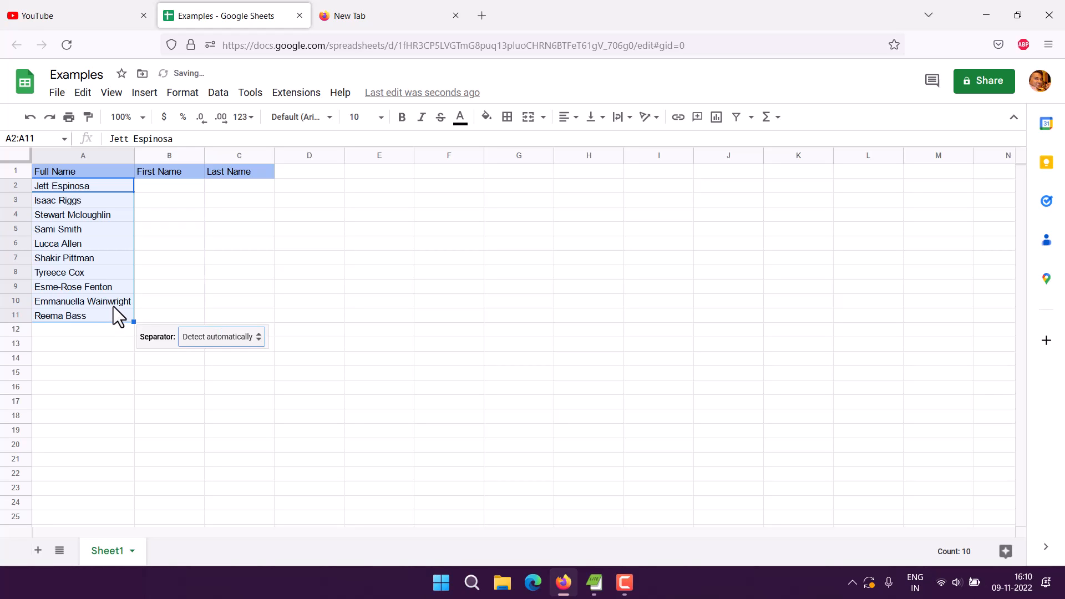
click(145, 289)
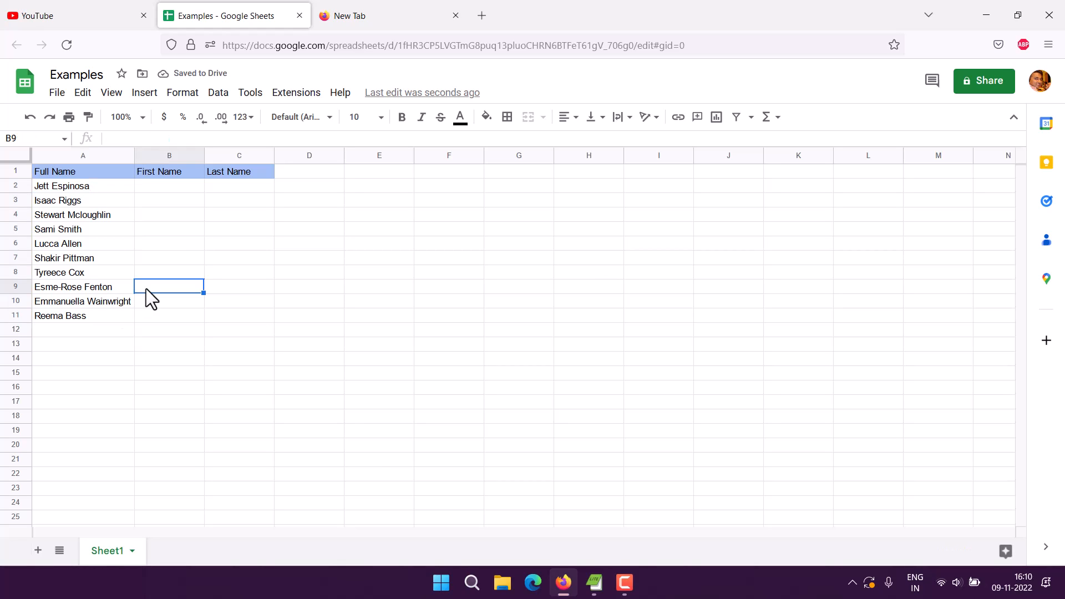
Step: Enter the formula =LEFT(A2,FIND(" ",A2)-1) in cell B2 to extract the first name from A2
click(154, 187)
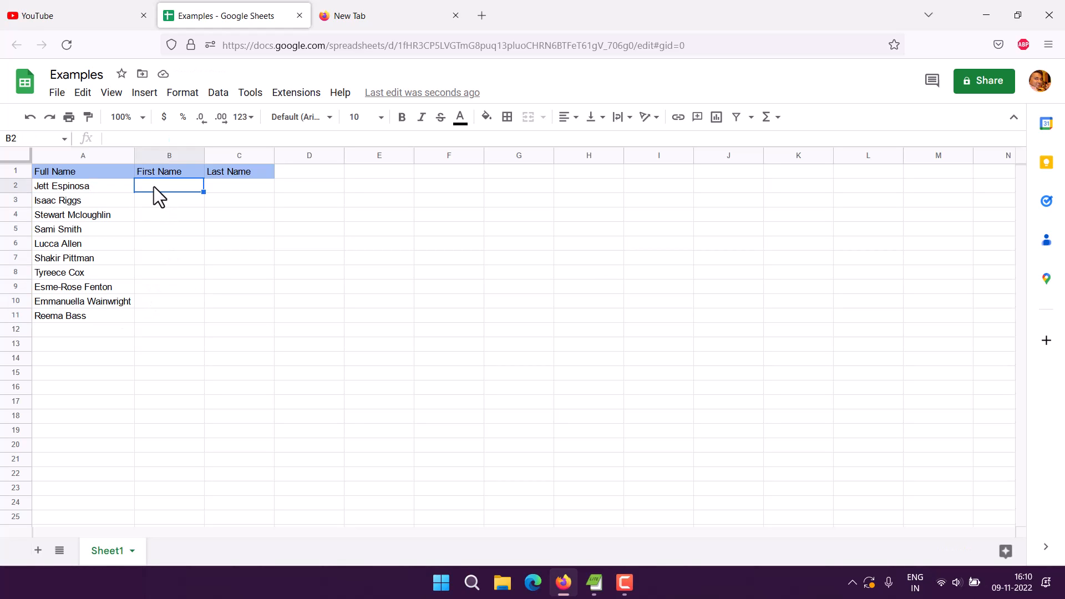
text(=)
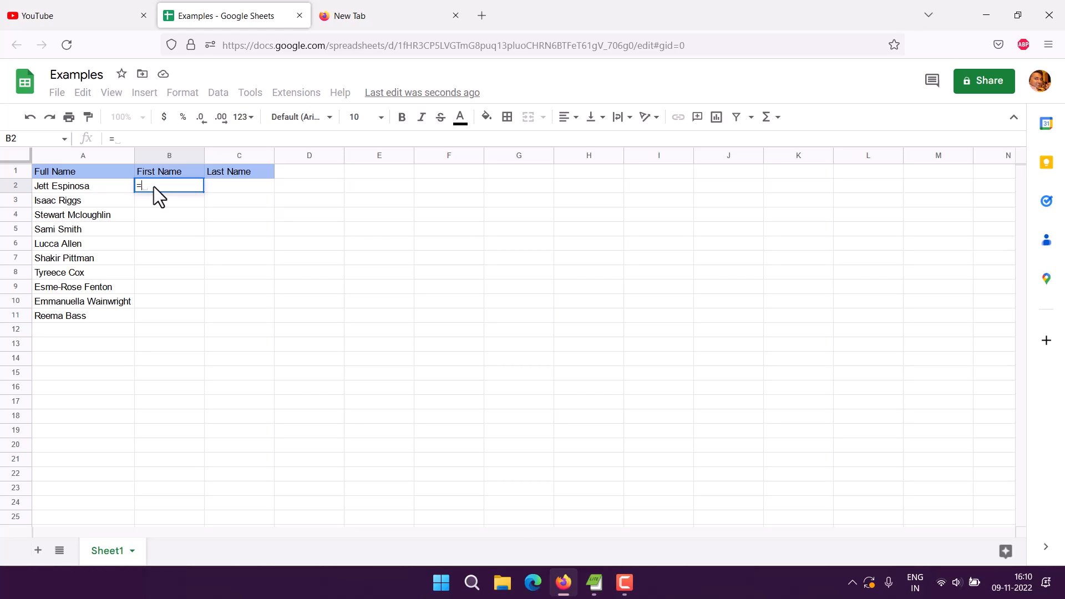
text(lef)
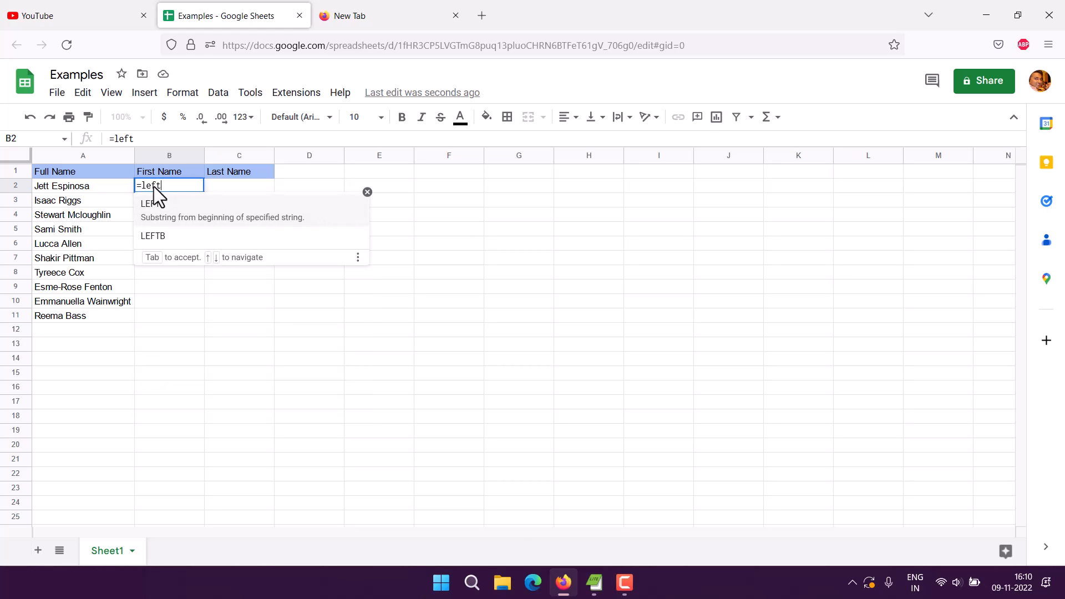
text(t)
key(BackSpace)
key(BackSpace)
key(BackSpace)
key(BackSpace)
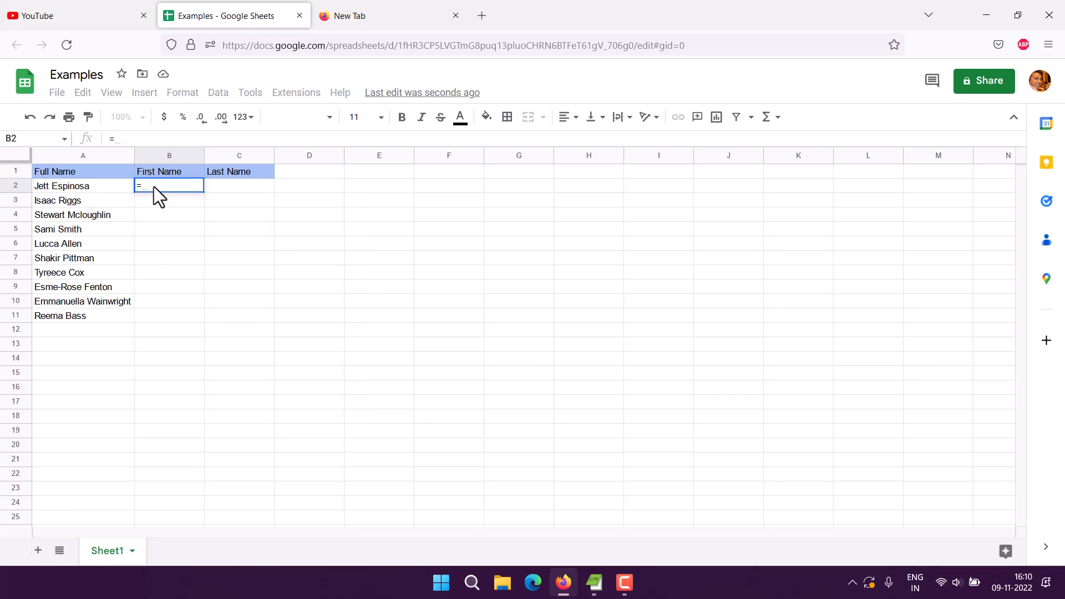
text(LEFT)
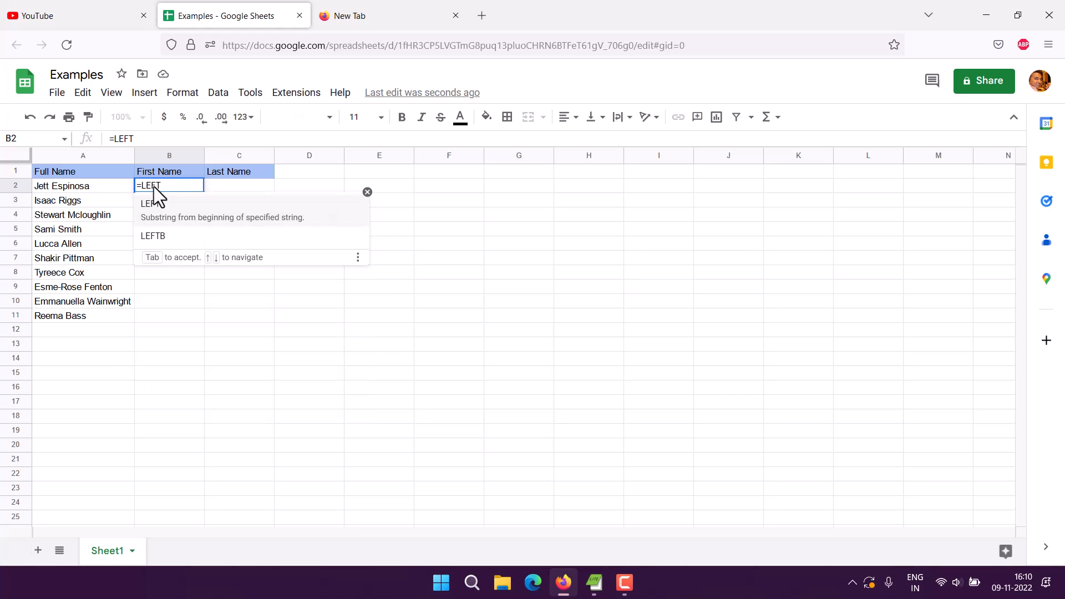
text(()
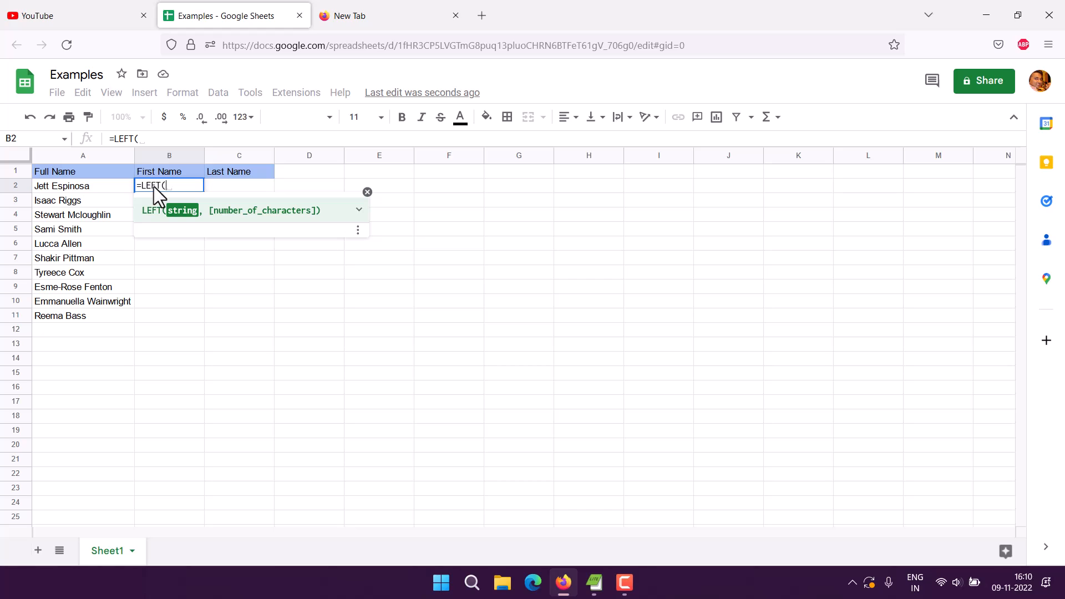
text(A2,)
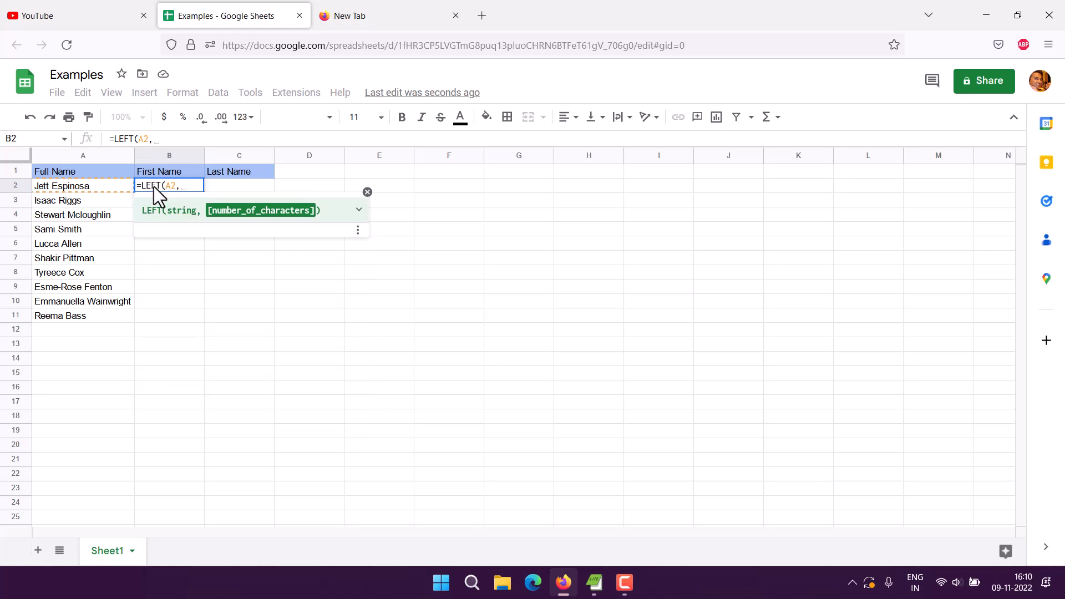
text(FIND()
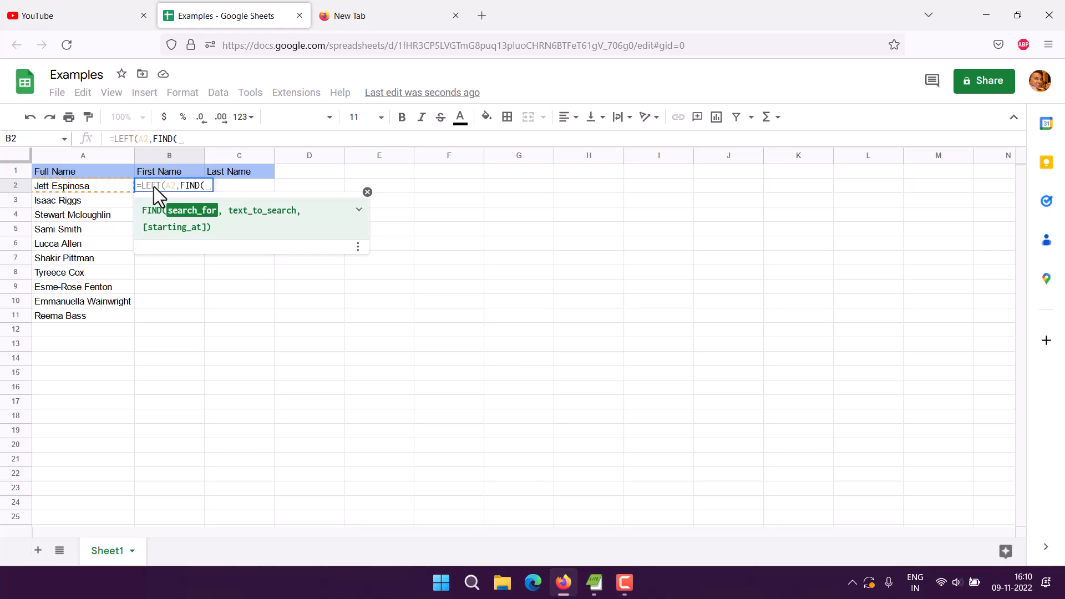
text(" ")
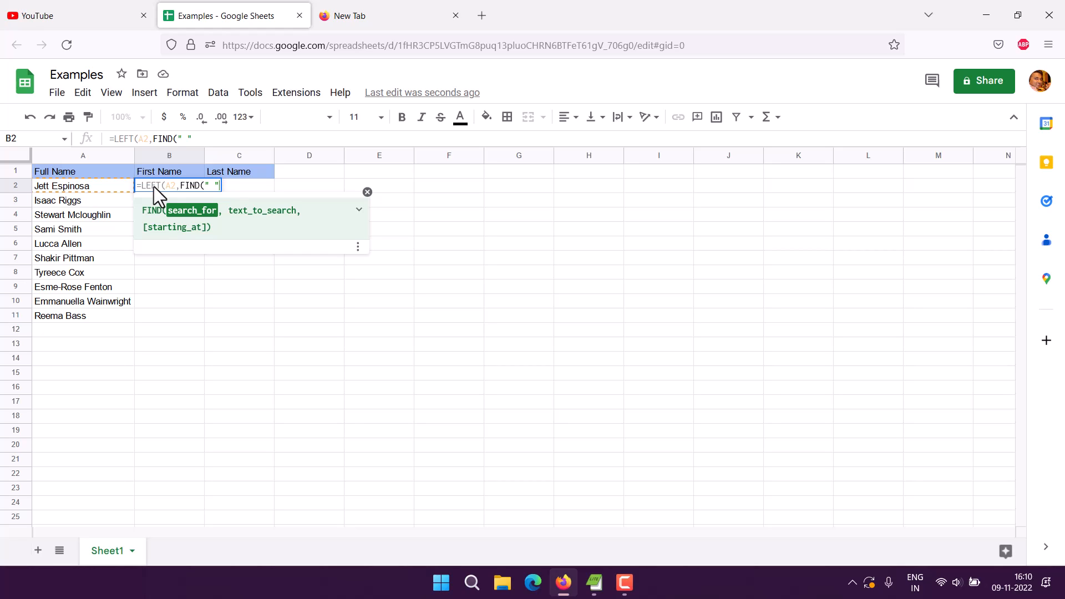
text(, )
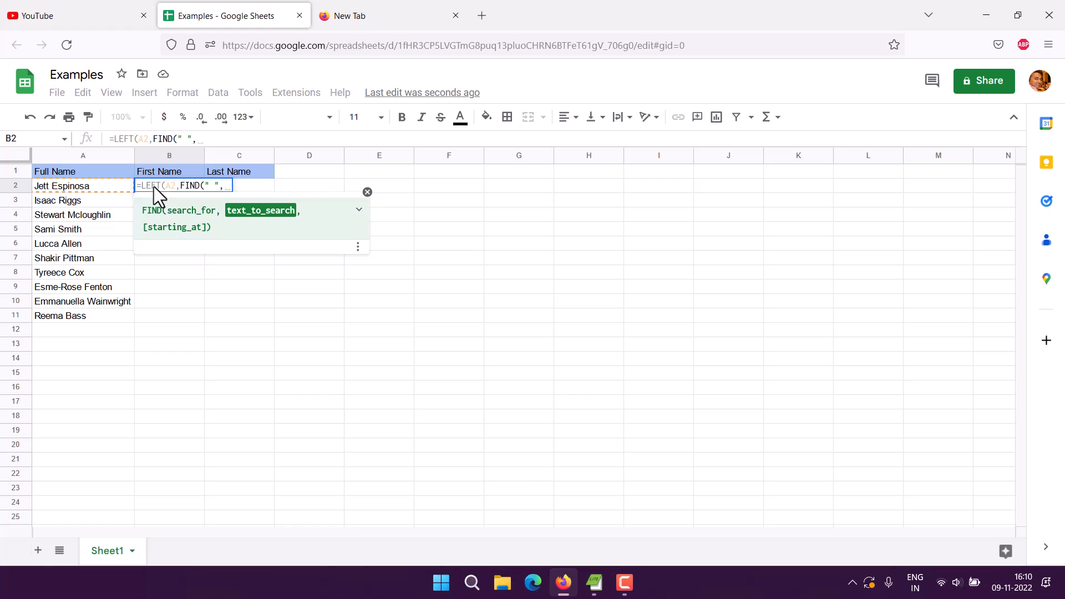
text(A2)
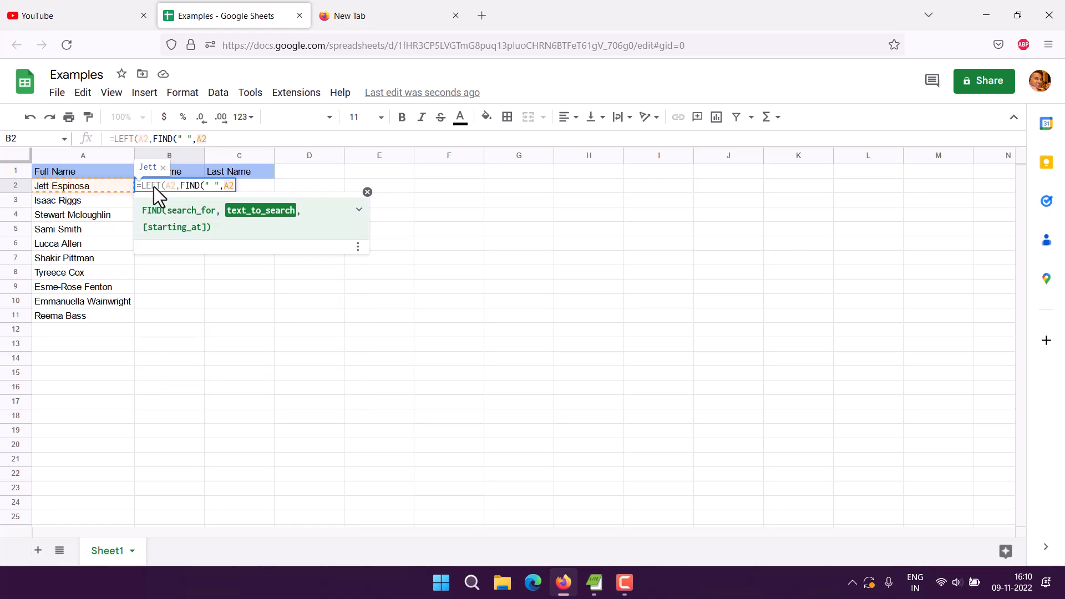
text())
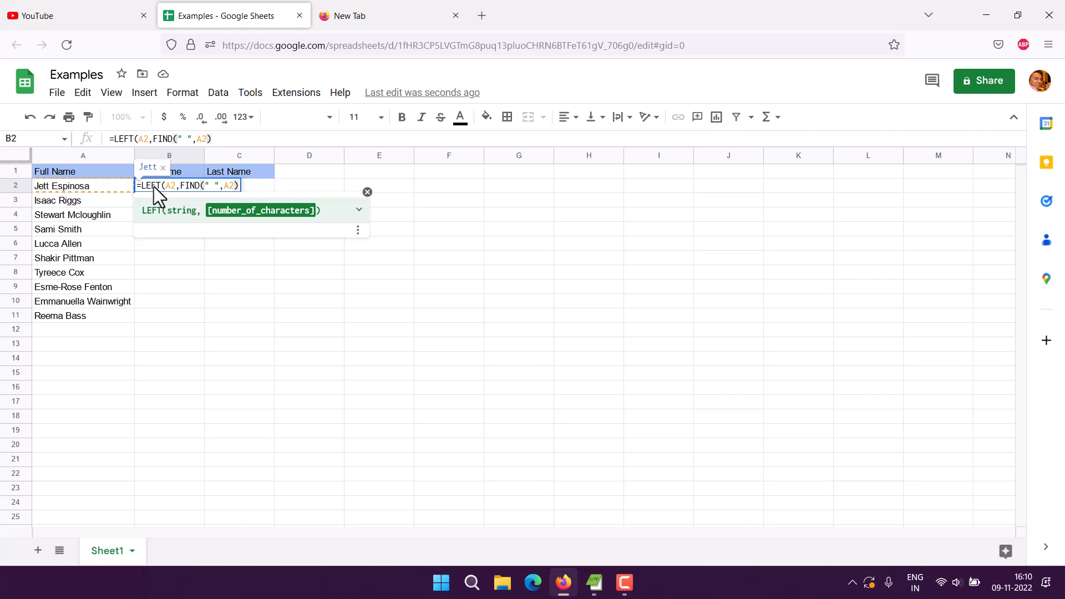
text(-1)
key(Return)
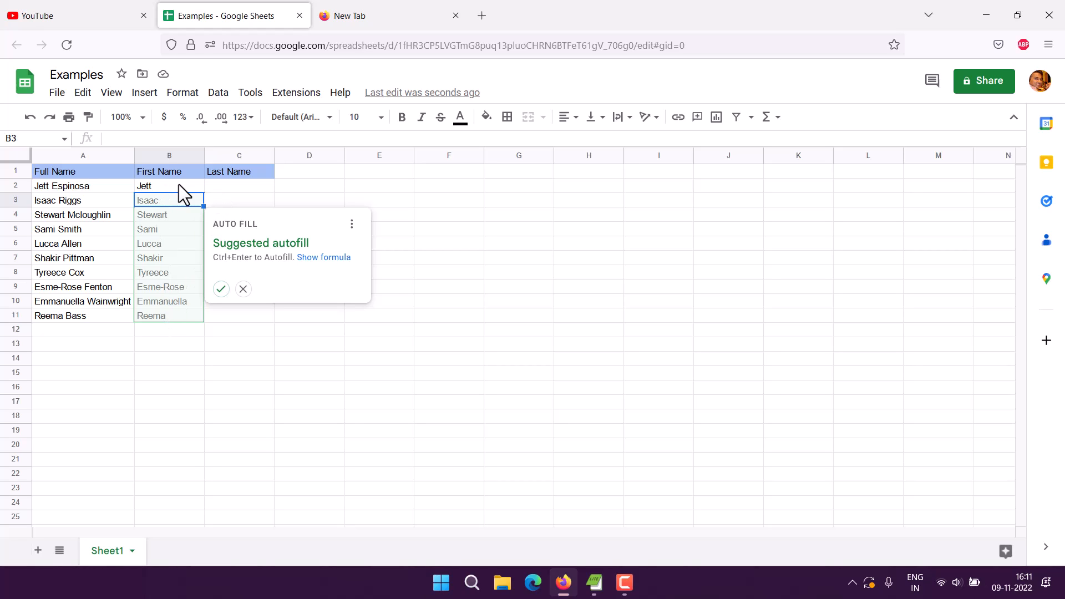
Step: Enter the formula =RIGHT(A2,LEN(A2)-FIND(" ",A2)) in cell C2 and accept the suggested autofill for C3:C11
click(226, 187)
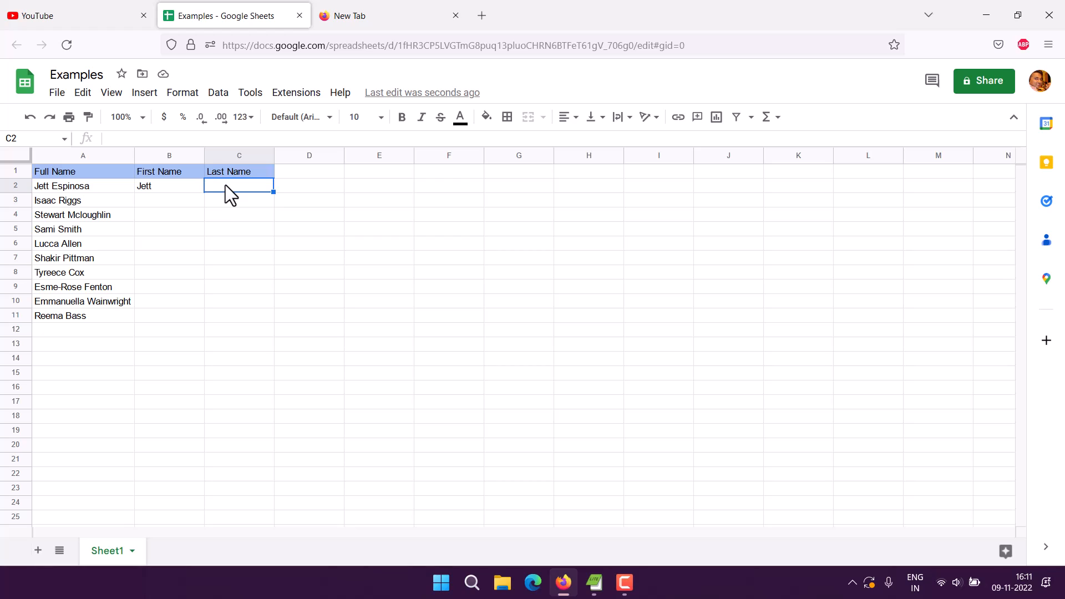
text(=)
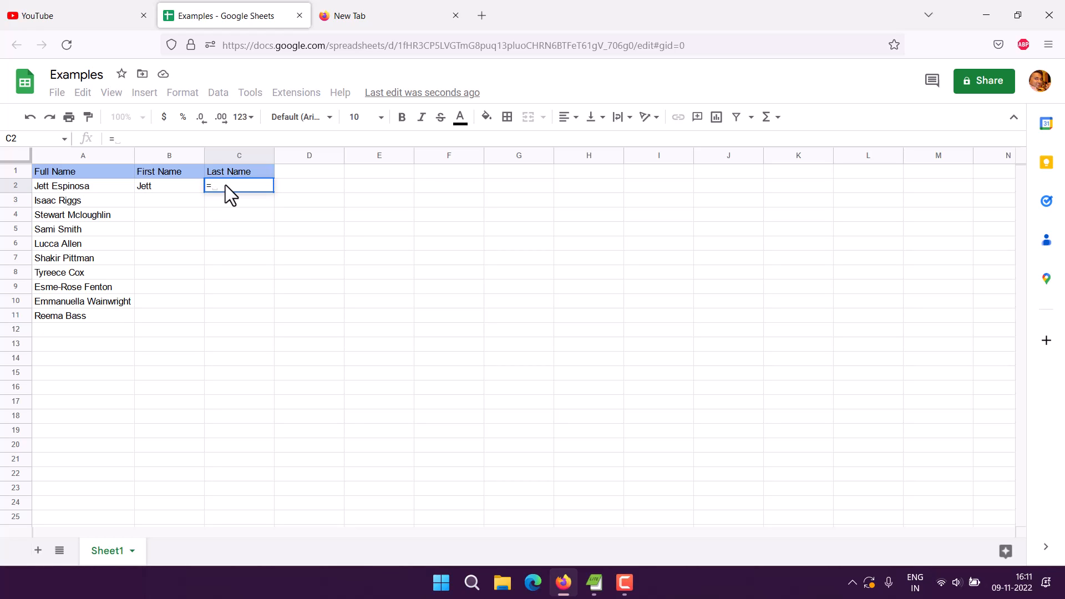
text(right)
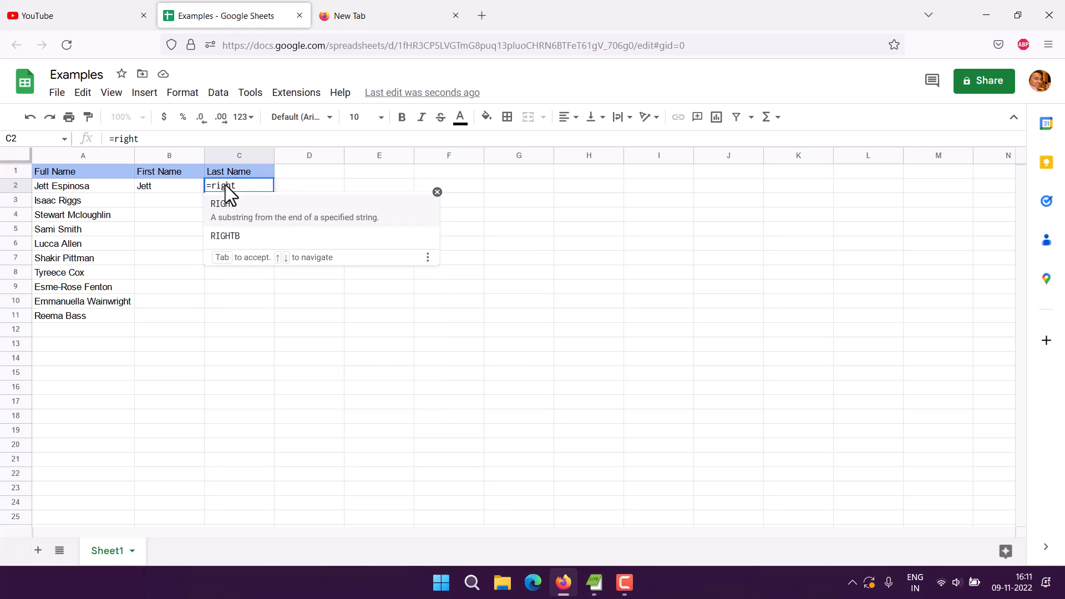
key(BackSpace)
key(BackSpace)
key(BackSpace)
key(BackSpace)
key(BackSpace)
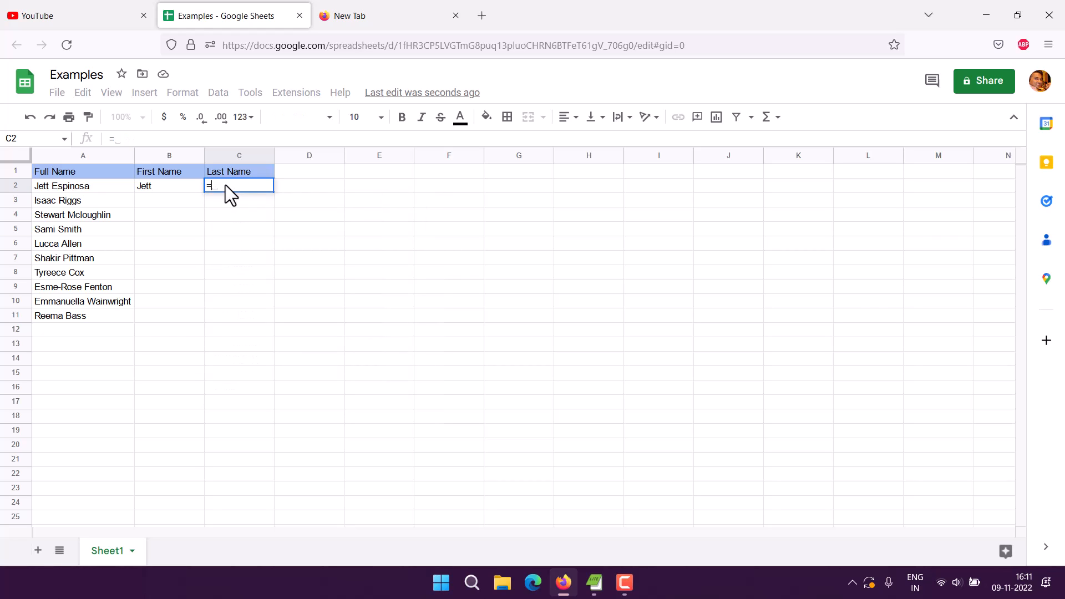
text(RIGH)
text(()
click(225, 184)
key(BackSpace)
key(BackSpace)
key(BackSpace)
key(BackSpace)
text(T)
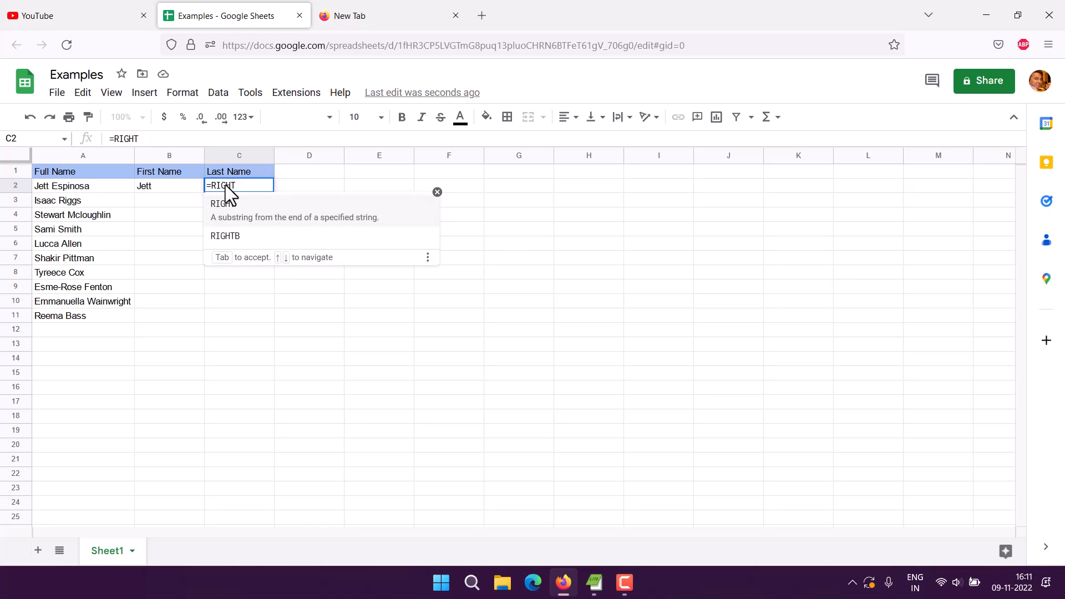
text(()
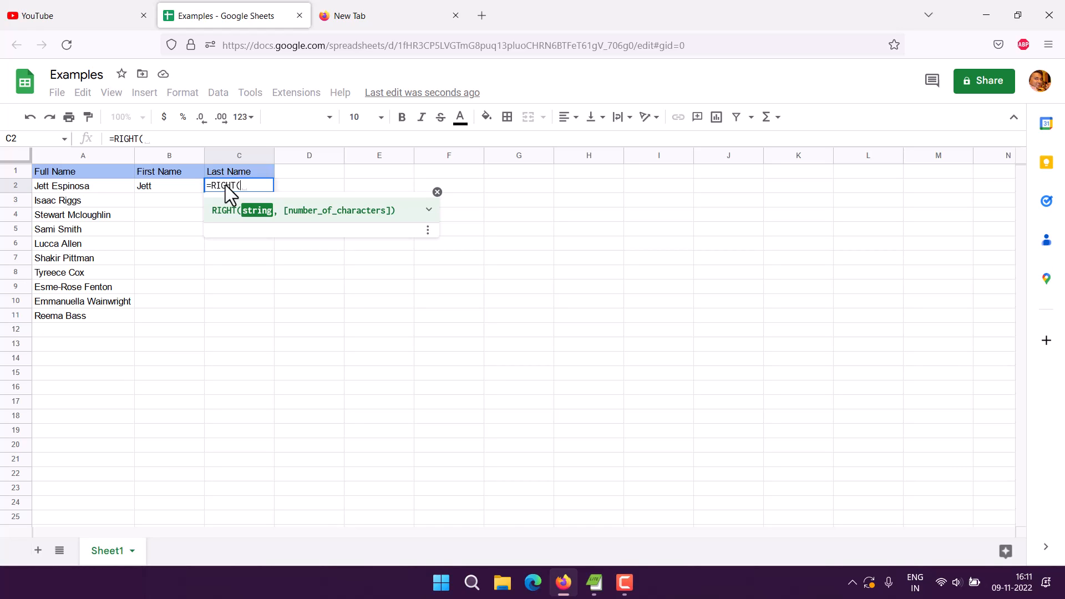
text(A)
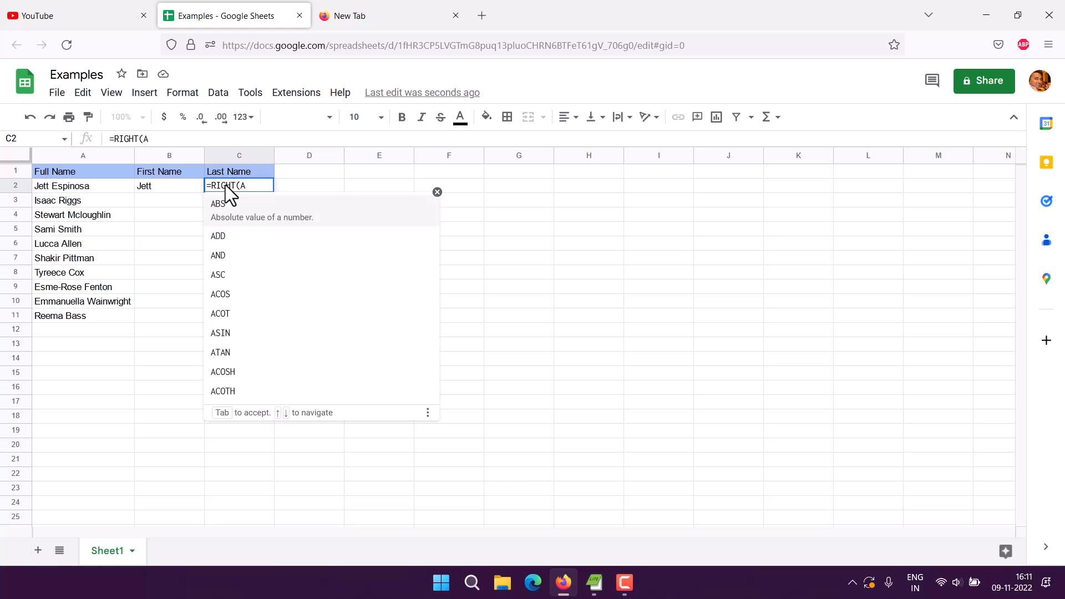
text(2,)
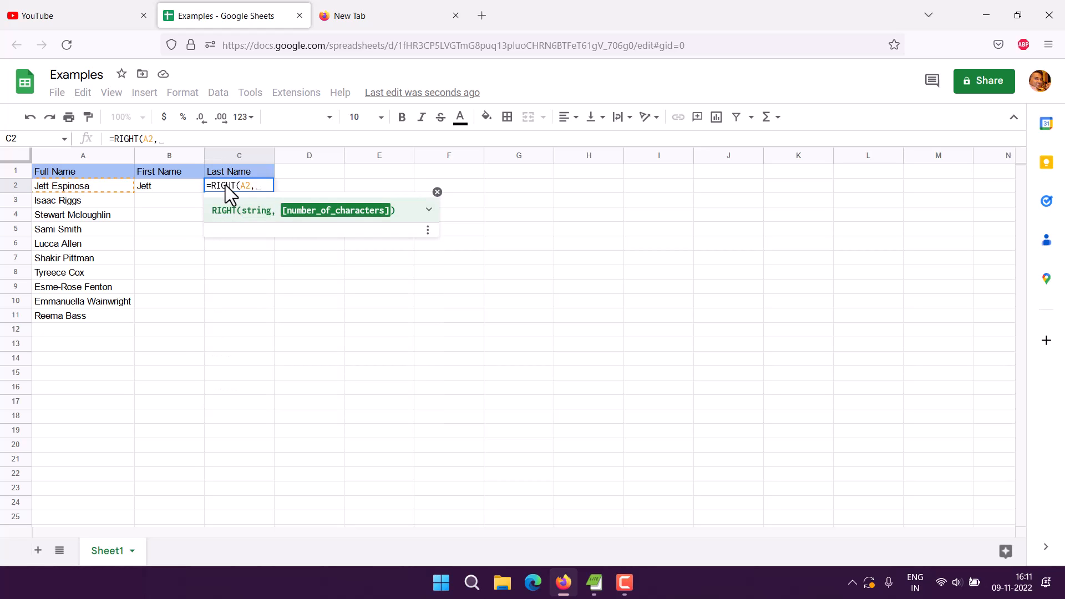
text(LEN)
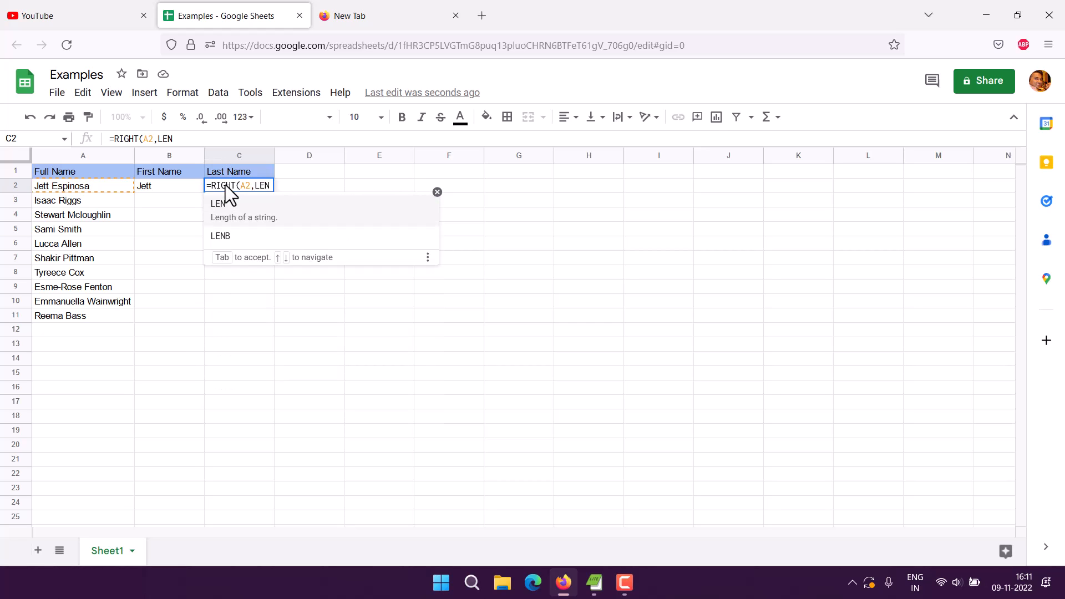
text(()
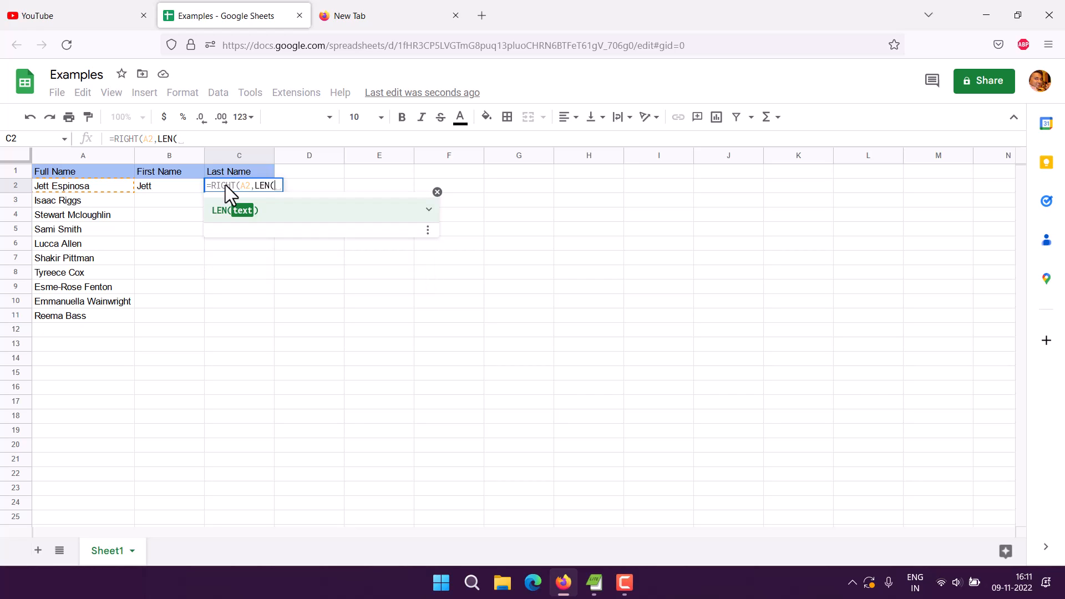
text(A2)
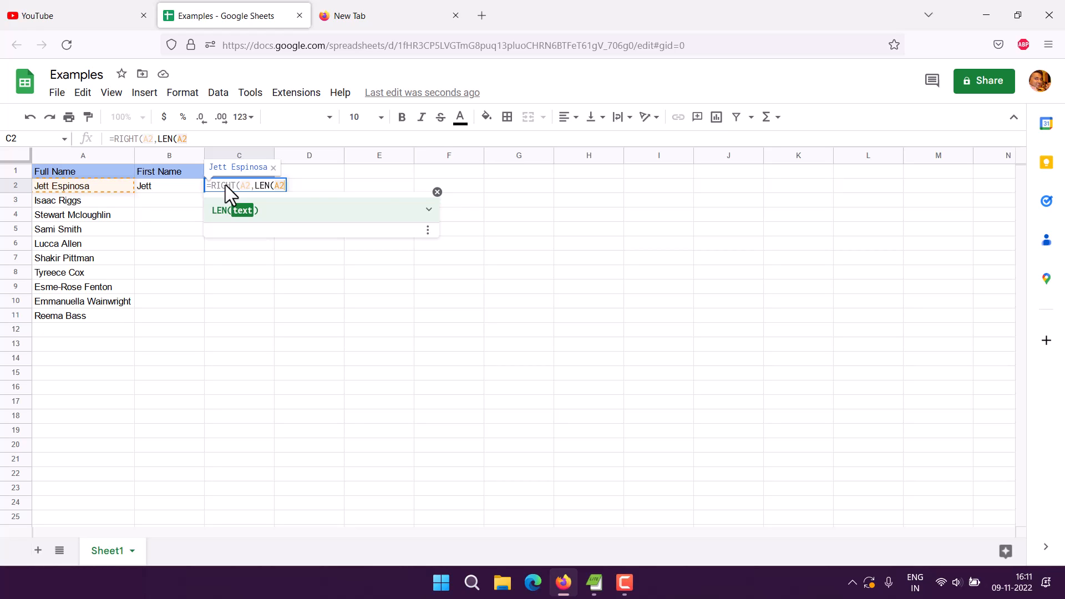
text()-)
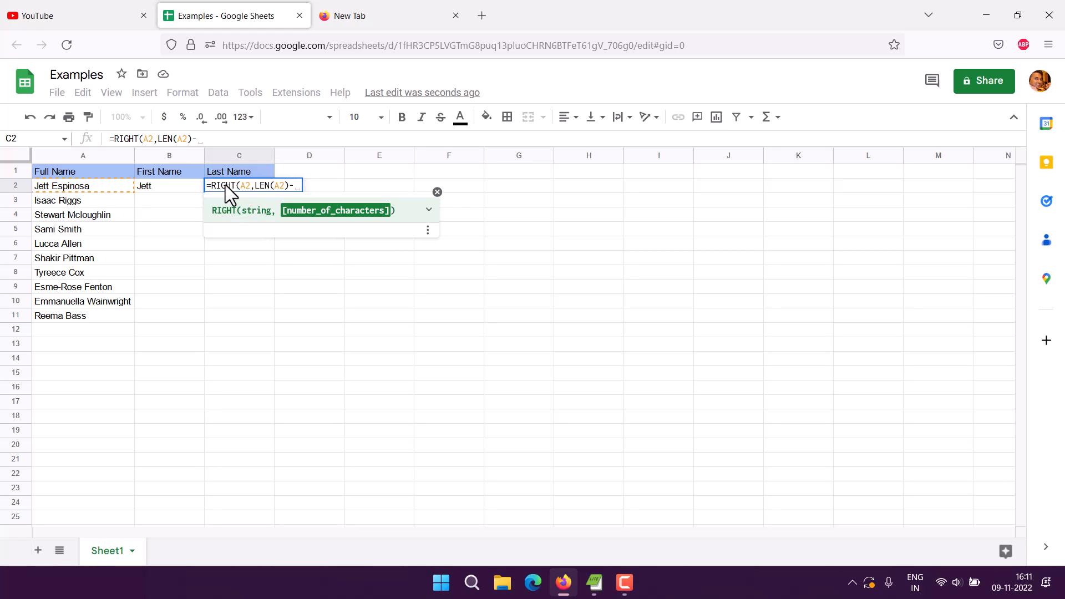
text(FIND()
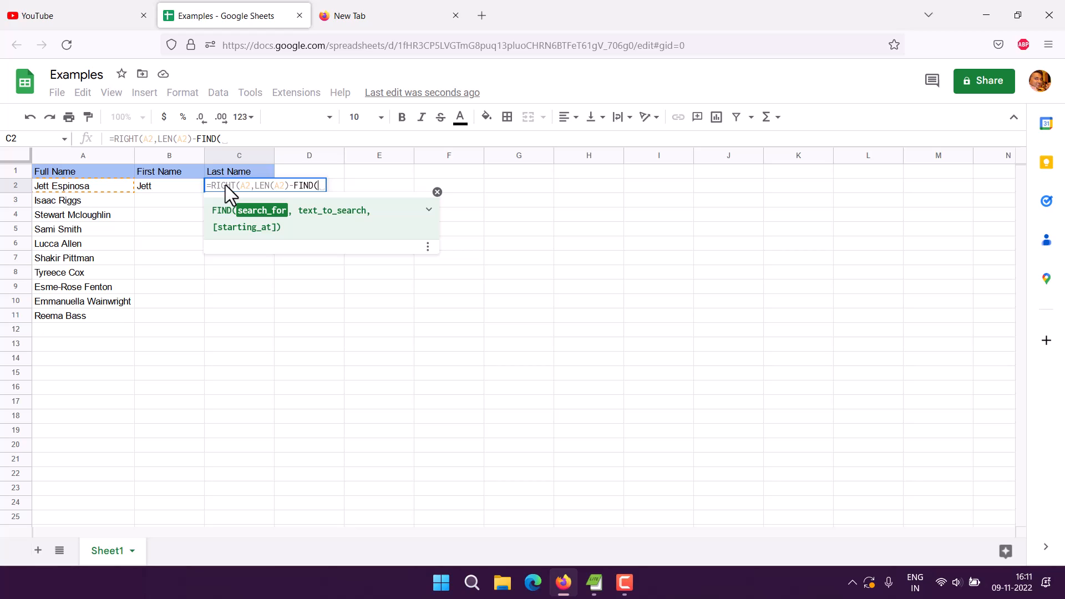
text(" ")
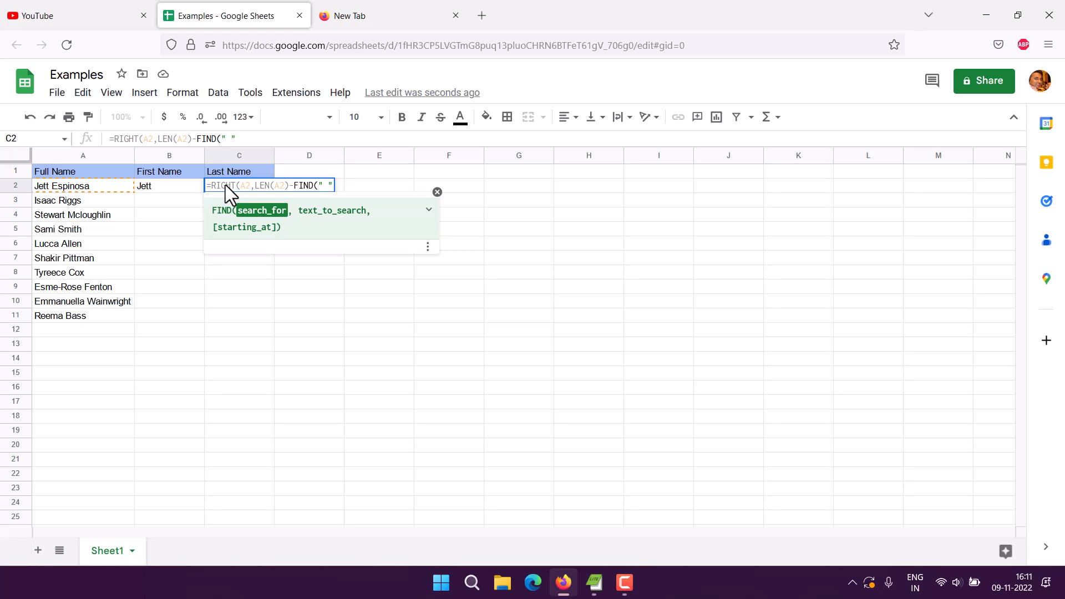
text(,A2)
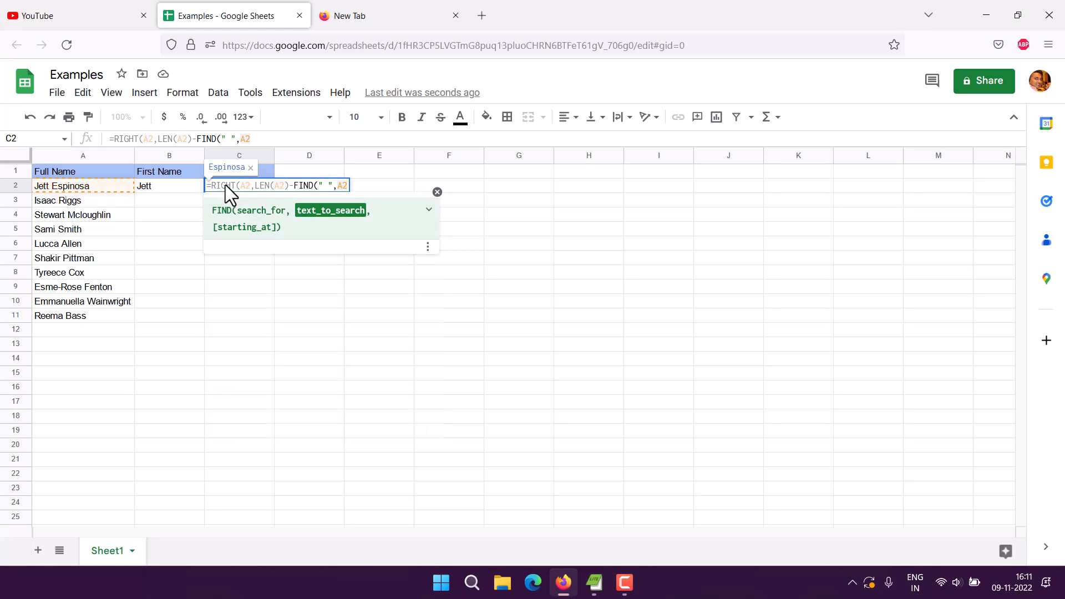
text()))
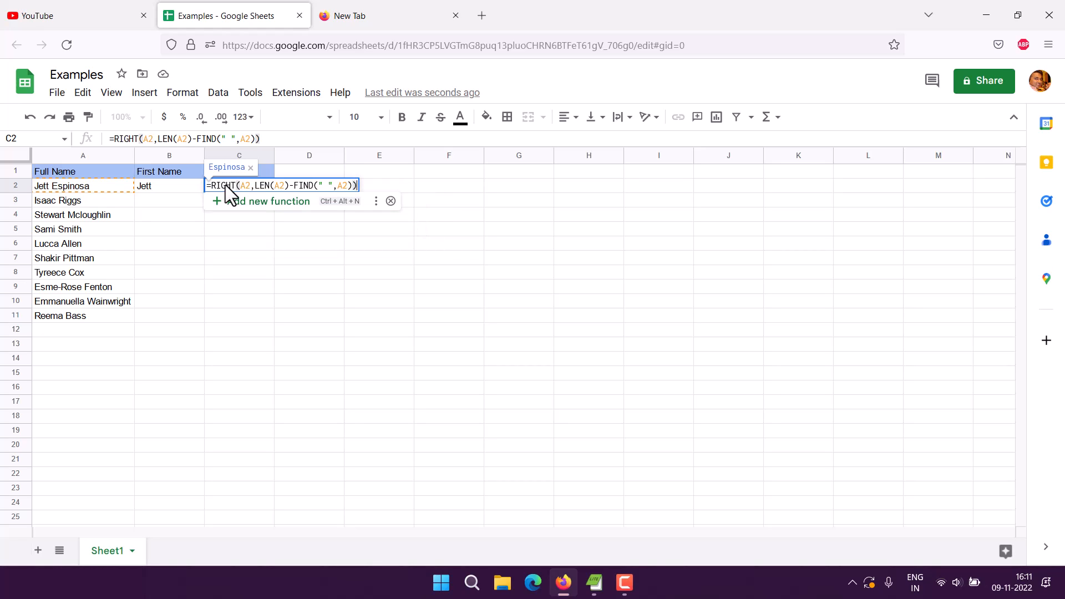
key(Return)
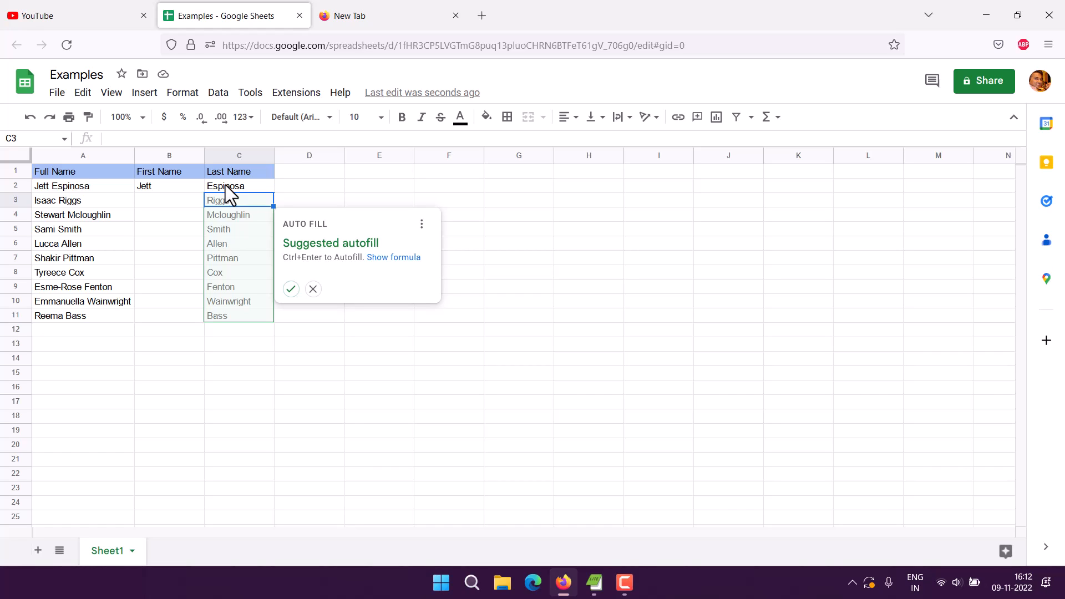
click(291, 288)
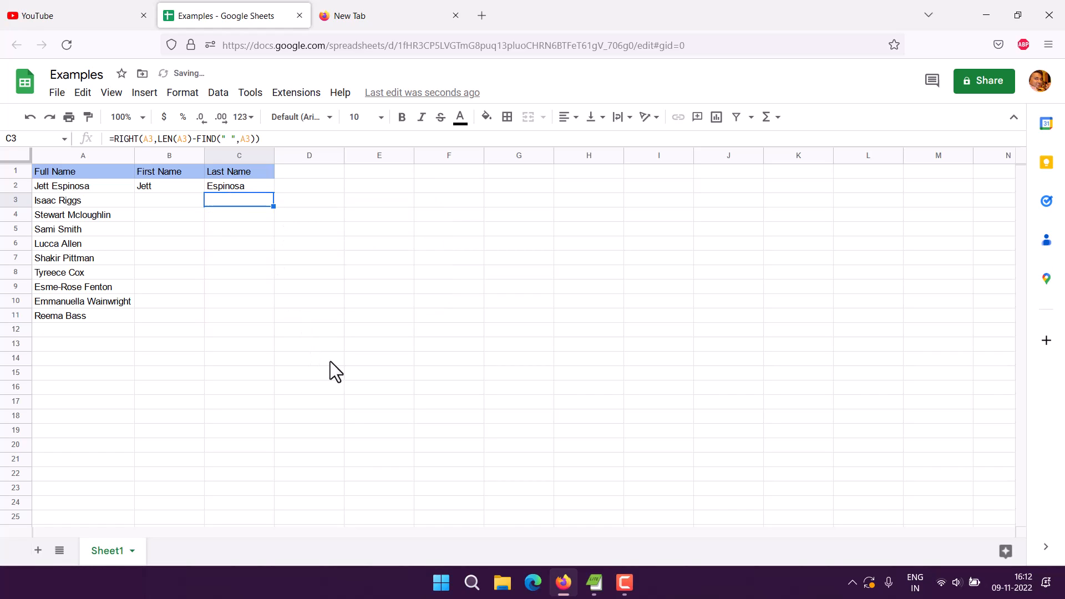
Step: Reopen the LEFT formula in First Name cell B2 and re-enter it as it is
click(154, 214)
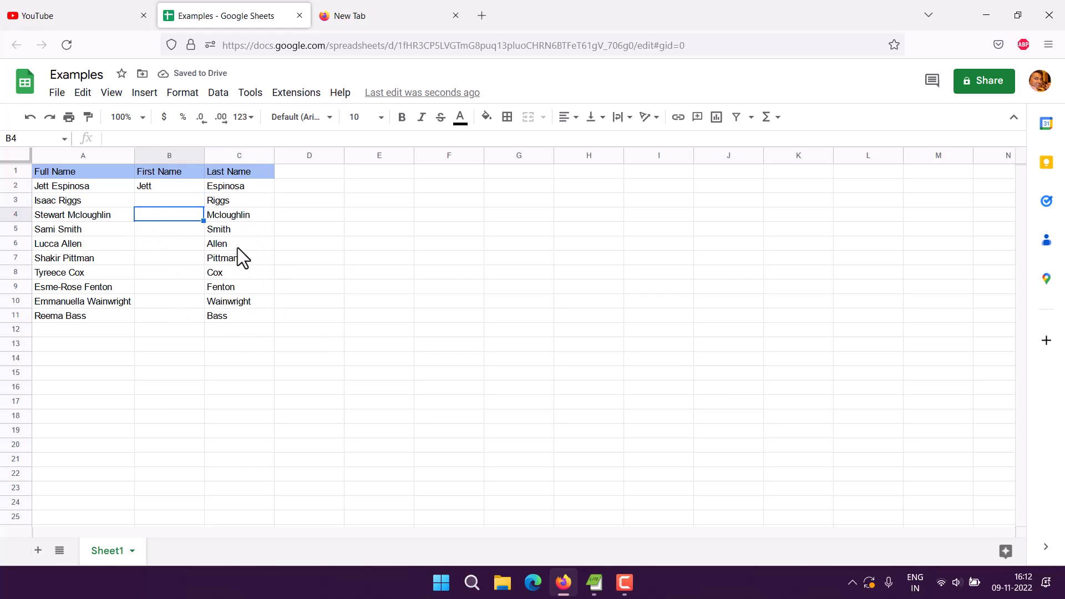
click(174, 203)
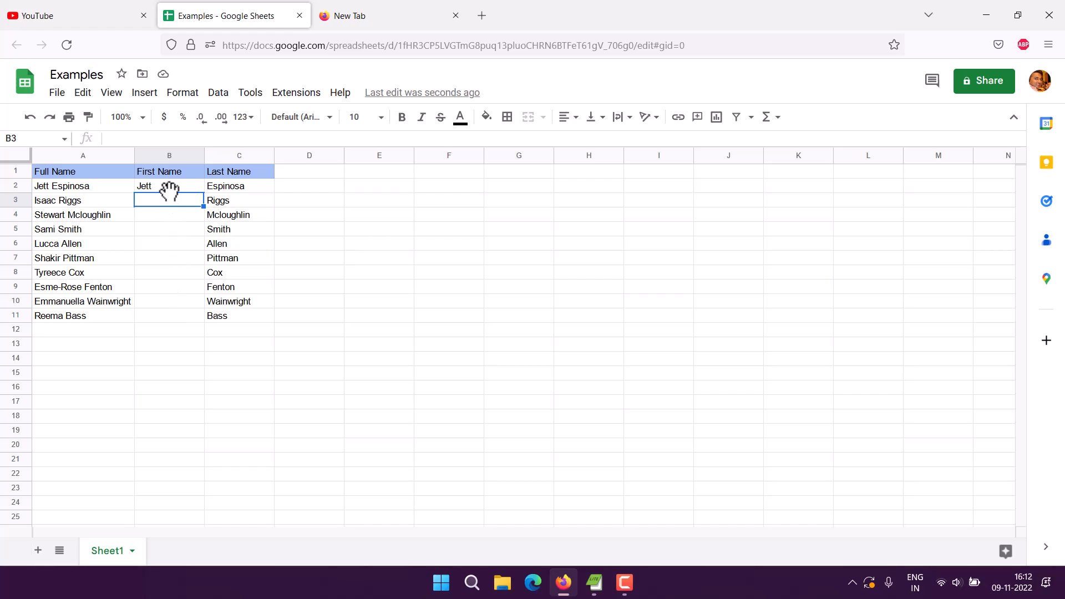
click(168, 189)
click(278, 138)
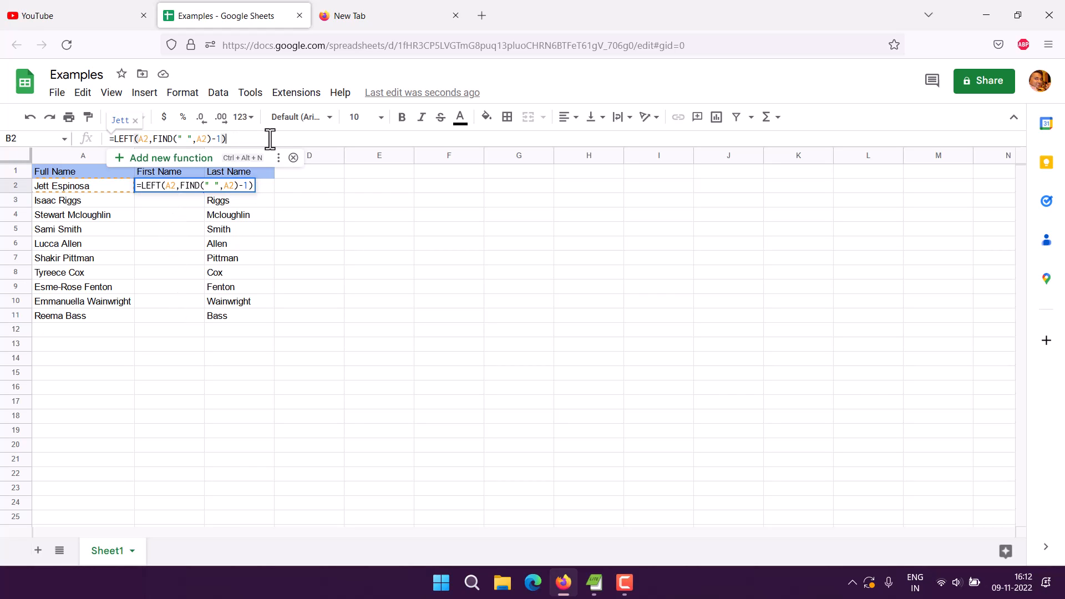
key(Return)
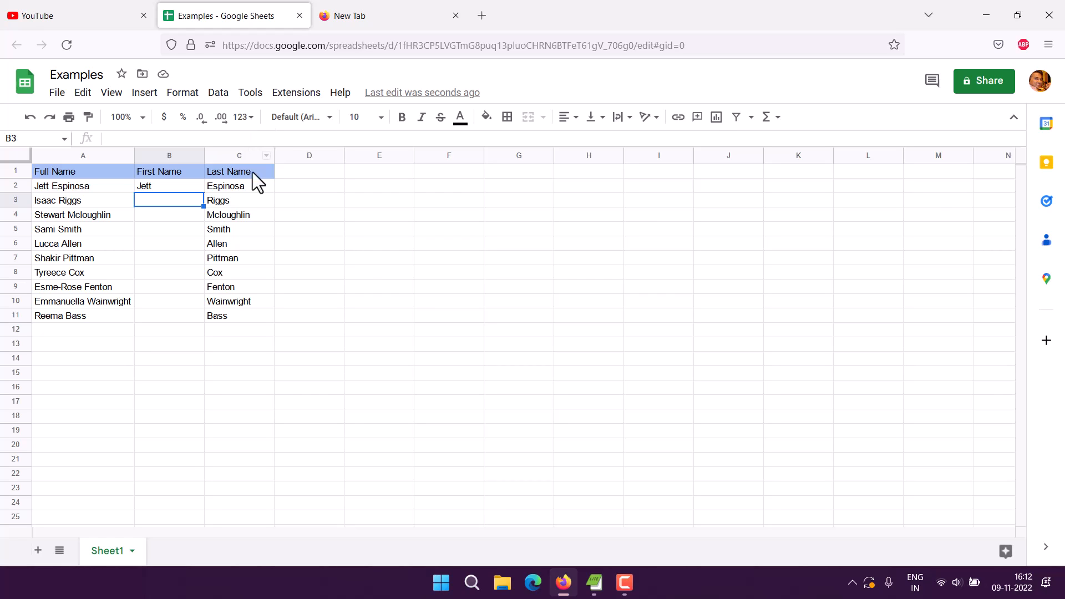
click(188, 190)
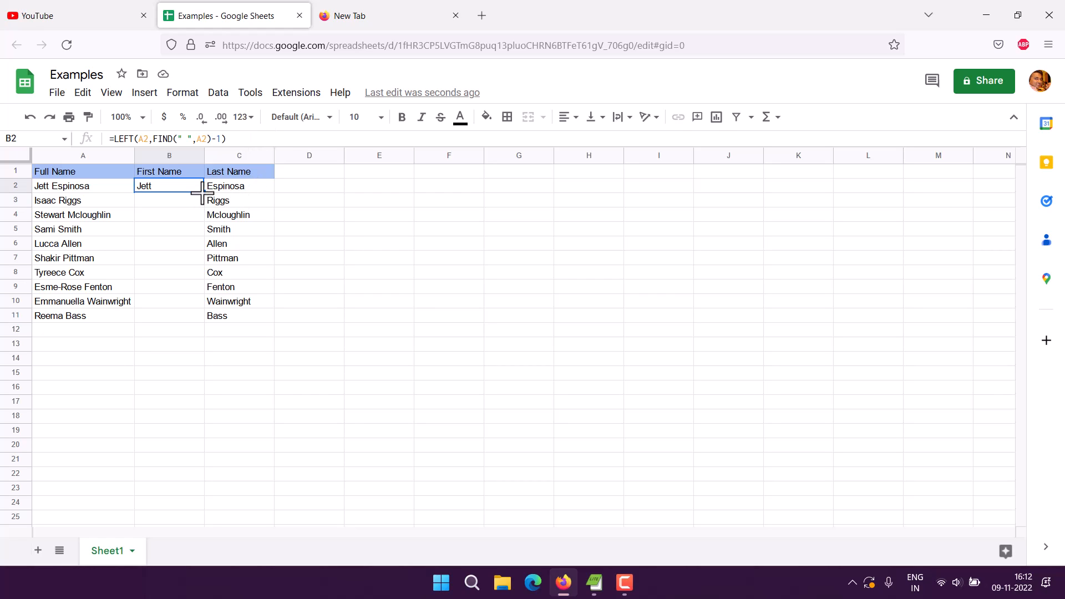
click(240, 137)
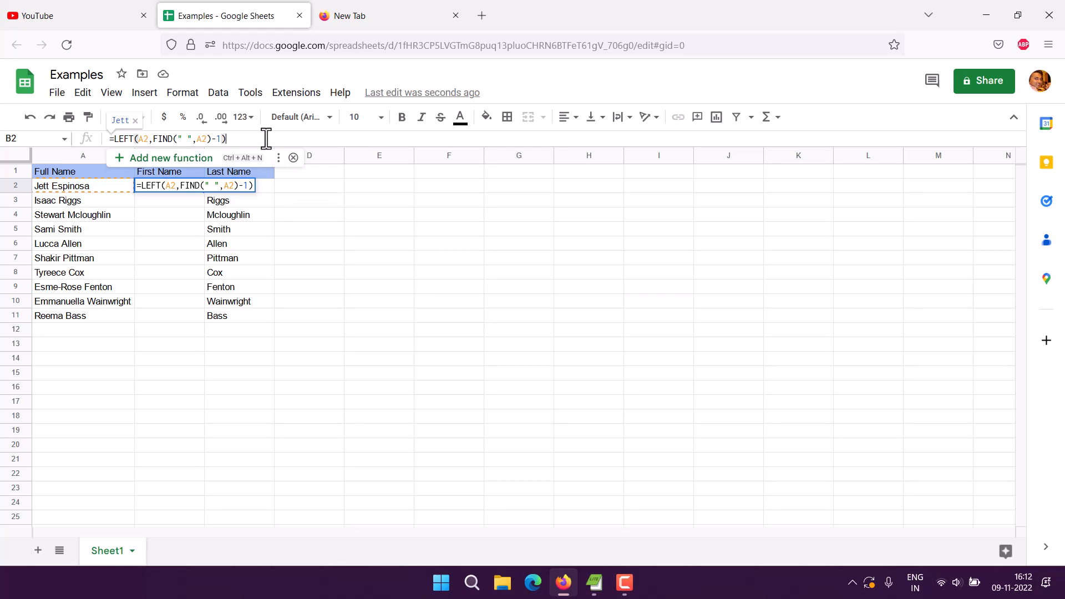
click(175, 199)
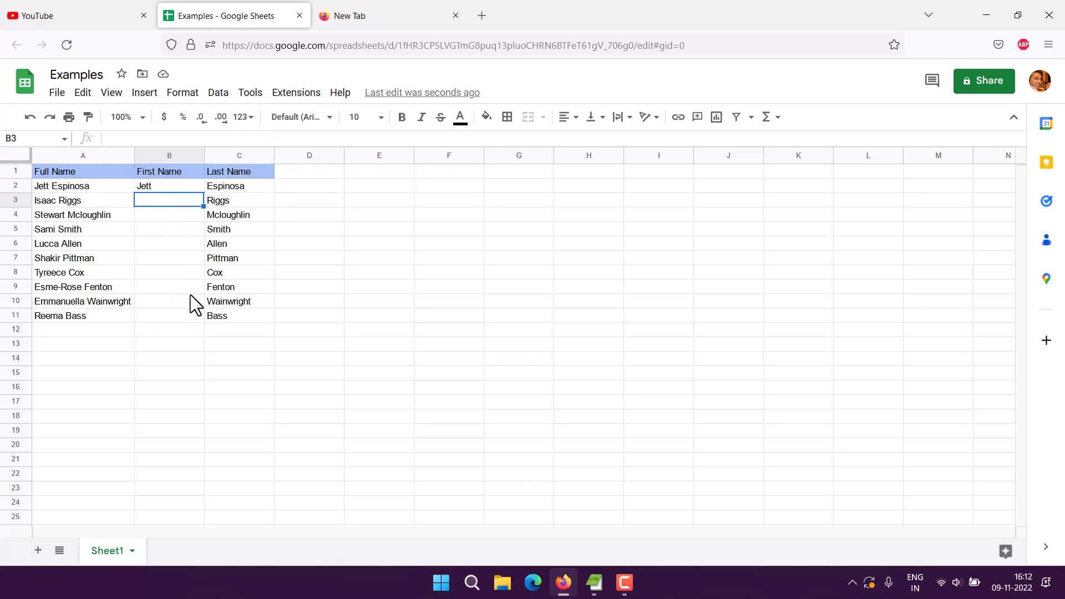
Step: Copy the first-name formula in cell B2, clear it, and paste =LEFT(A2,FIND(" ",A2)-1) back into the same cell
click(181, 184)
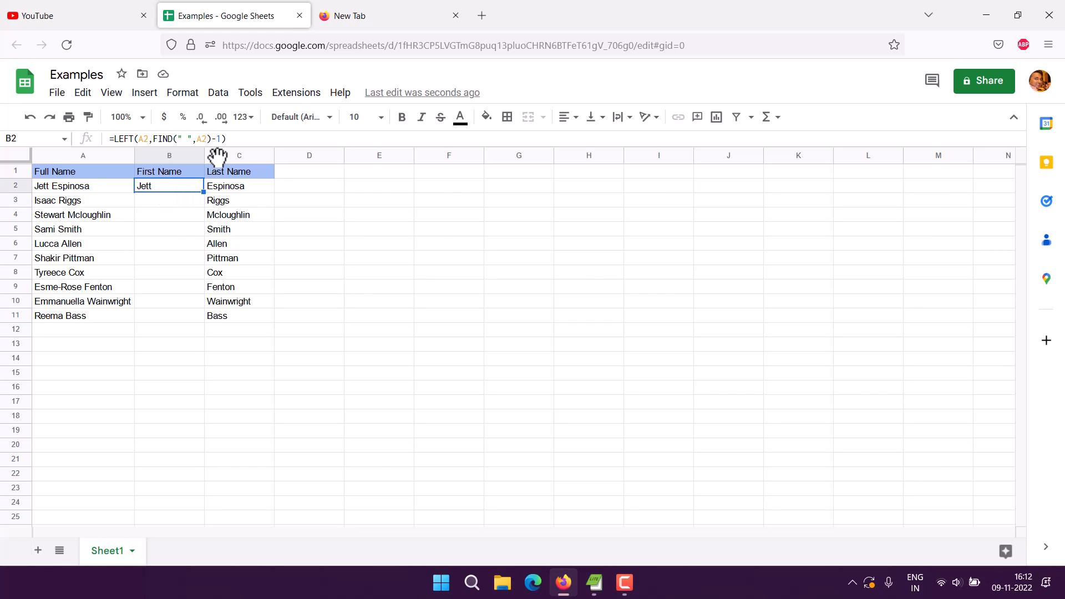
drag(232, 139, 91, 139)
key(ctrl+c)
key(BackSpace)
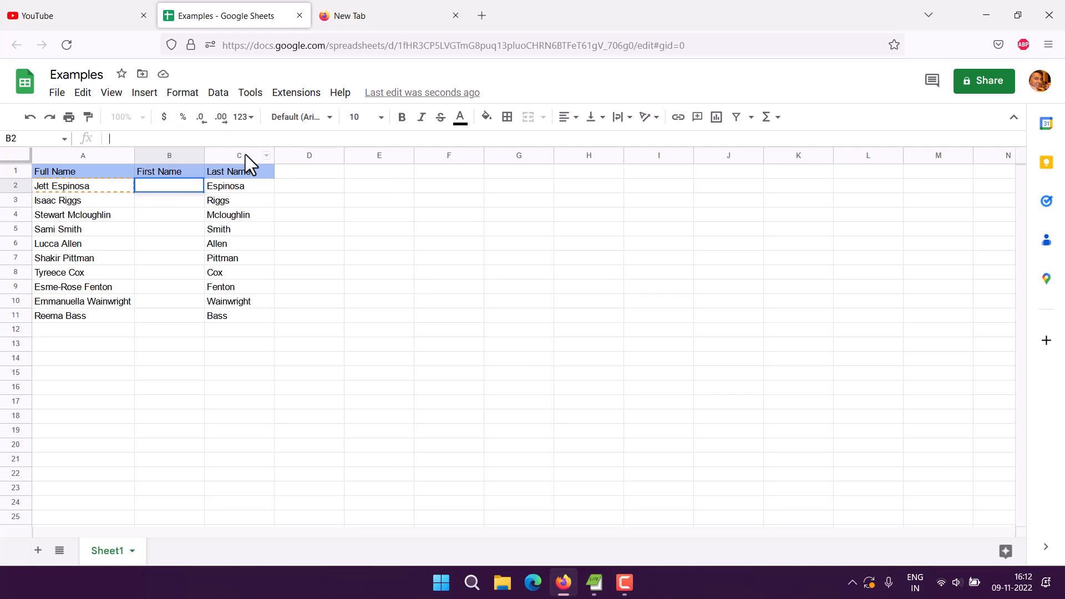
key(ctrl+v)
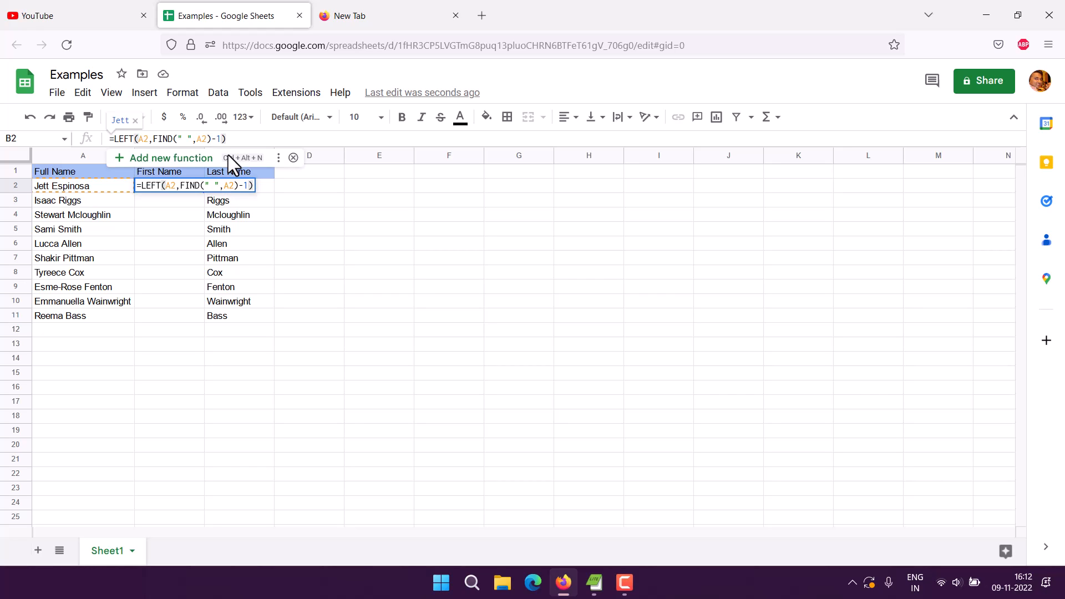
key(Return)
click(174, 188)
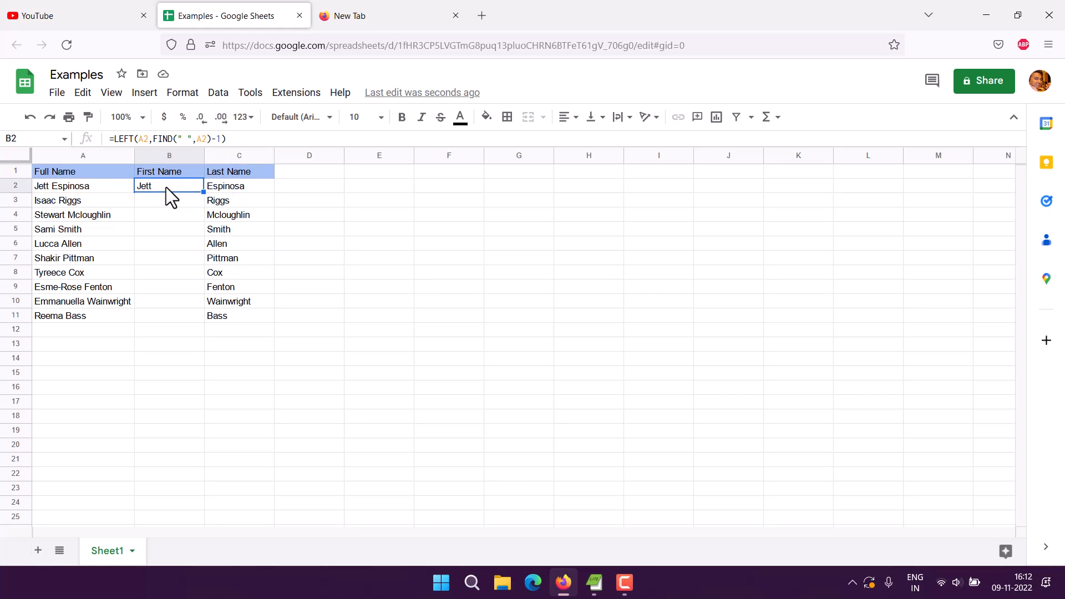